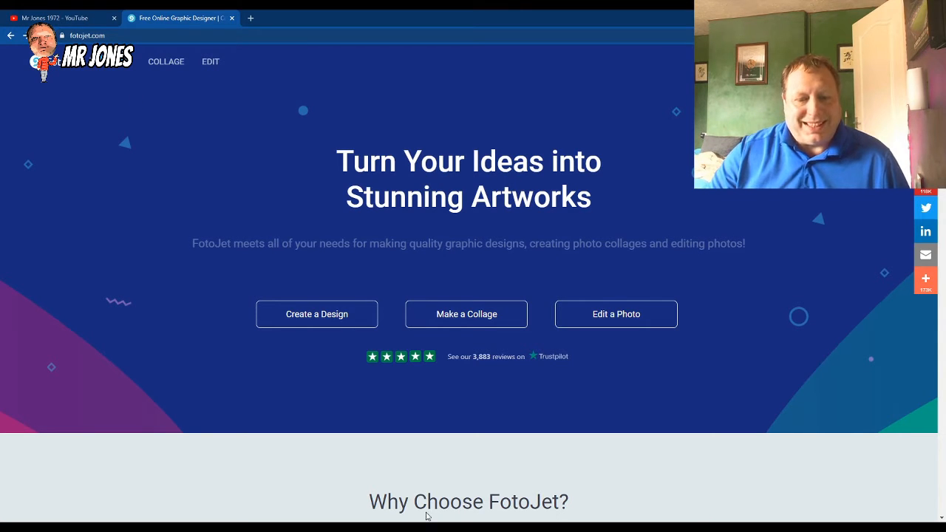
# - View the existing banner on the YouTube channel page, and return to the FotoJet page
pyautogui.click(31, 19)
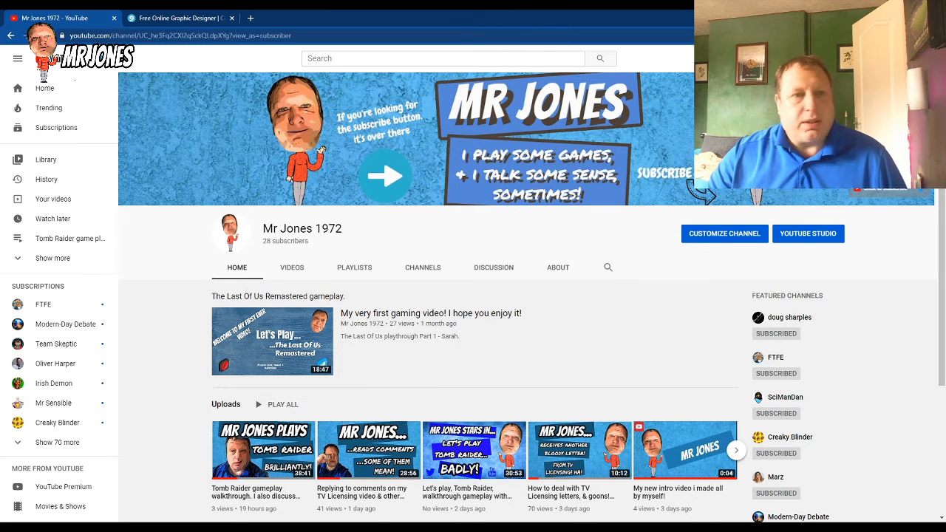
pyautogui.click(179, 18)
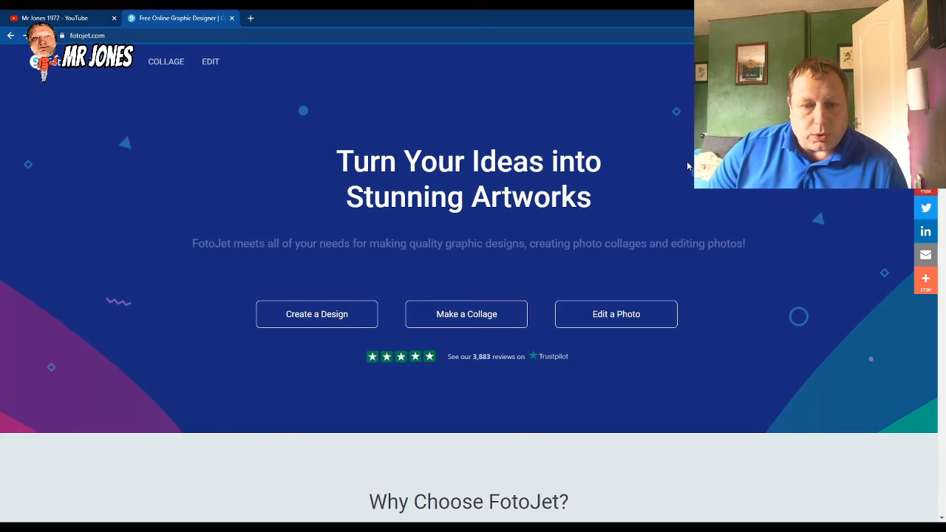
# - Start a new YouTube Channel Art design from FotoJet's list of design types
pyautogui.click(317, 316)
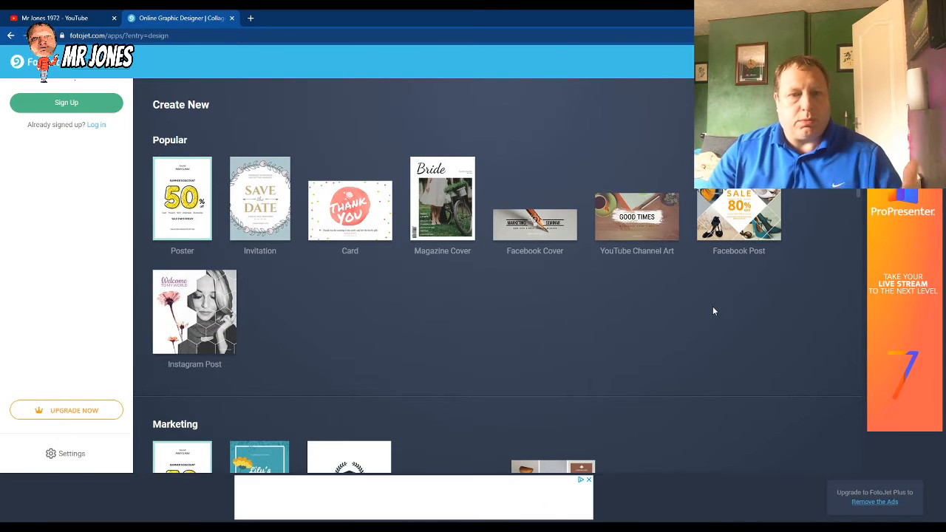
pyautogui.scroll(-3, 711, 312)
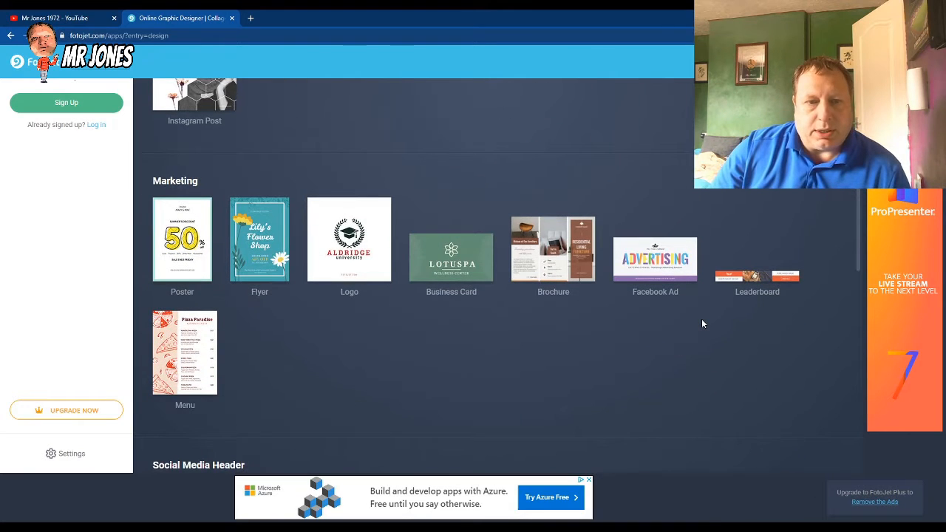
pyautogui.scroll(-3, 703, 324)
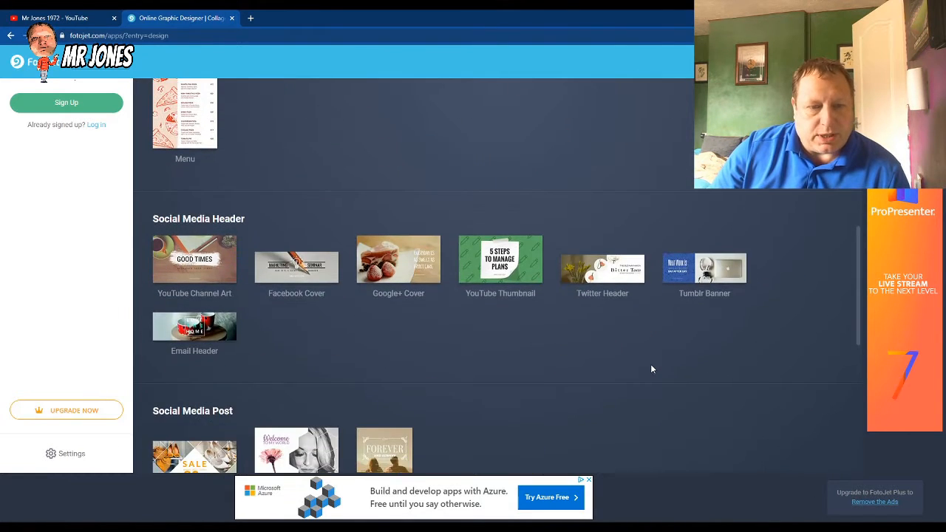
pyautogui.scroll(-4, 651, 369)
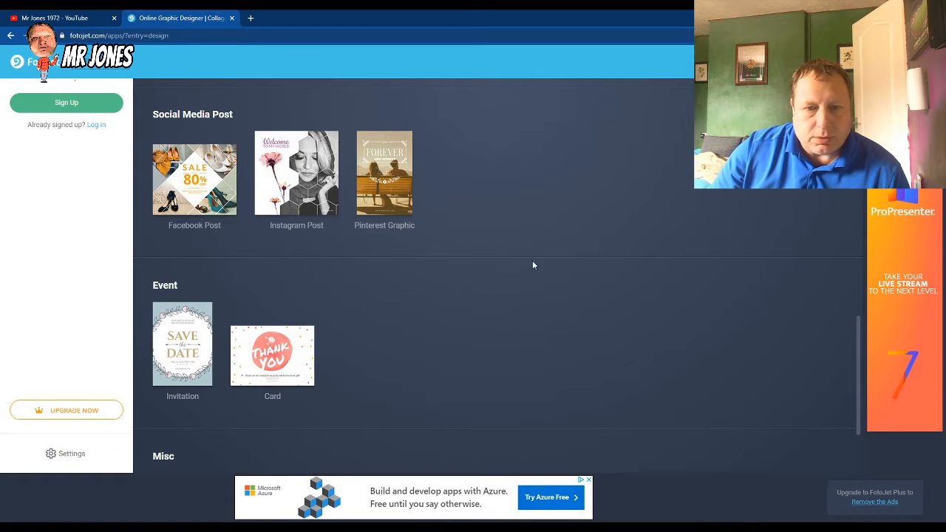
pyautogui.scroll(-2, 606, 304)
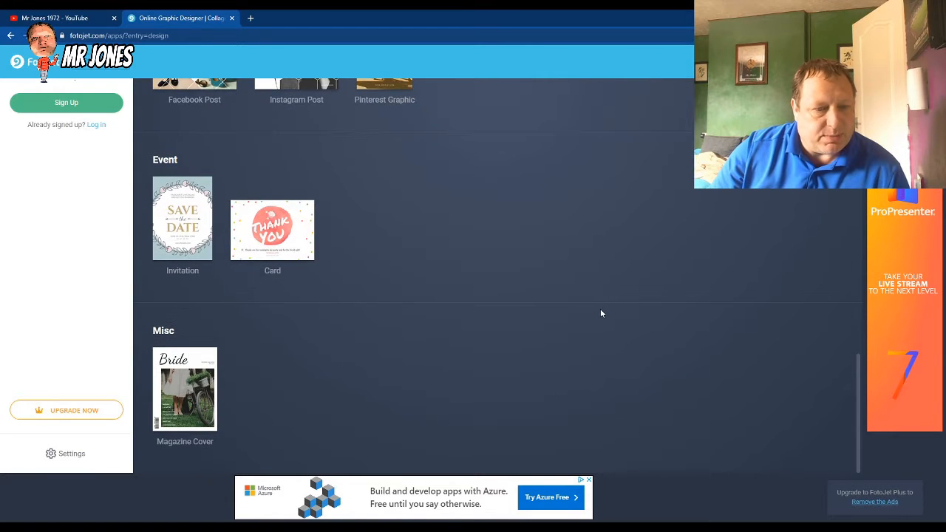
pyautogui.scroll(12, 655, 330)
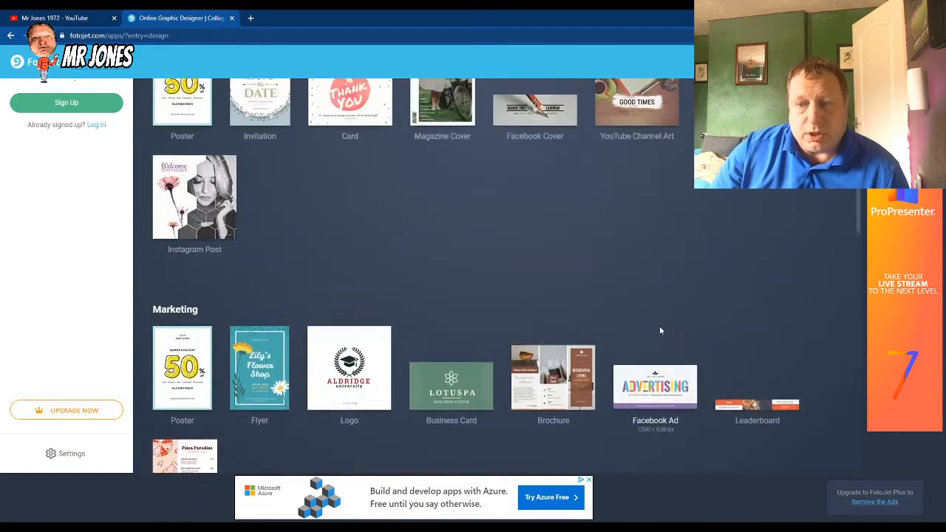
pyautogui.scroll(2, 659, 329)
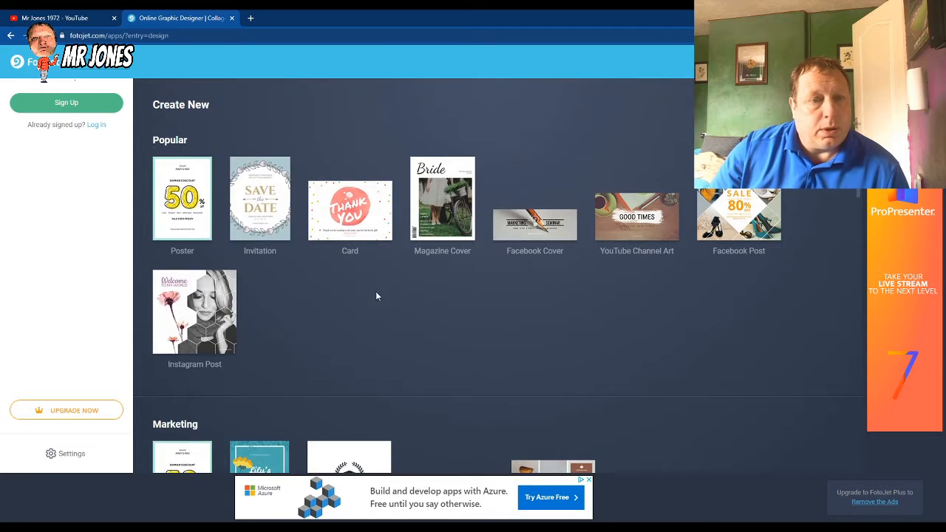
pyautogui.click(633, 219)
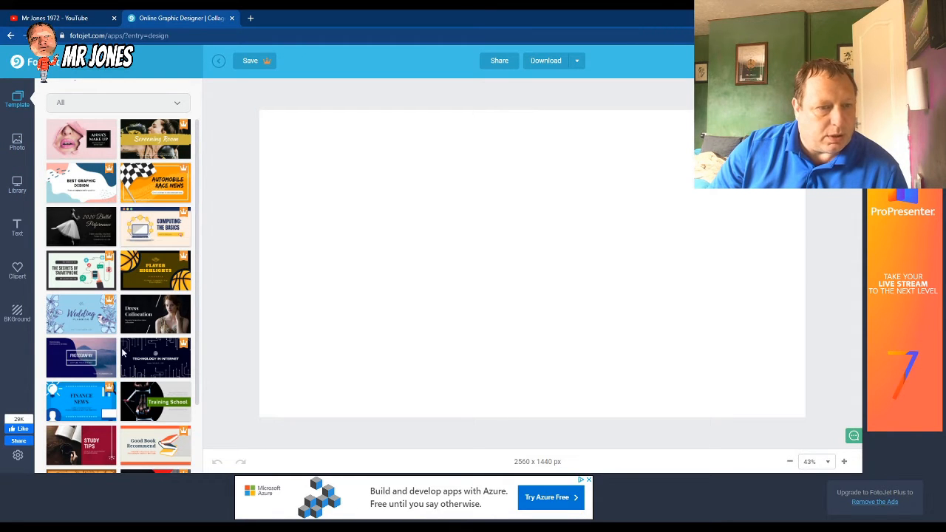
# - Import the two waving cartoon figures and the blue textured background image into the photo library
pyautogui.click(14, 145)
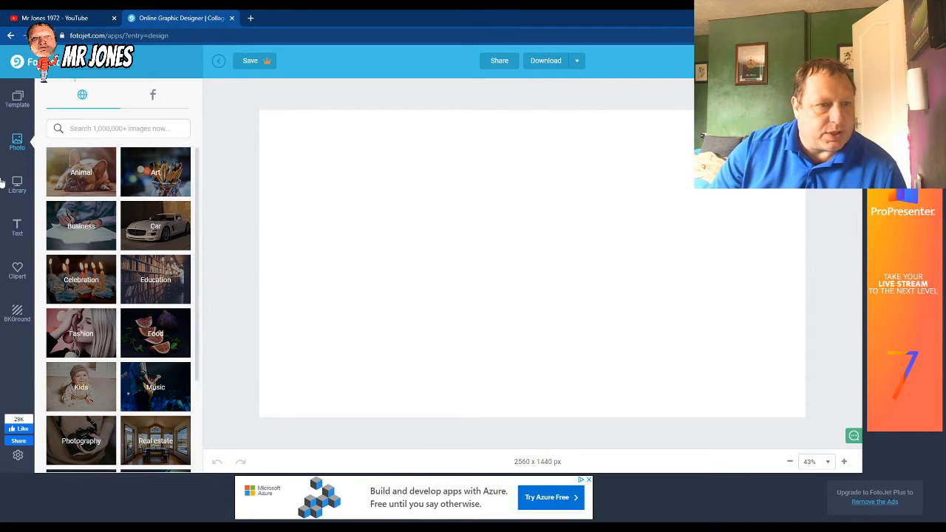
pyautogui.click(22, 183)
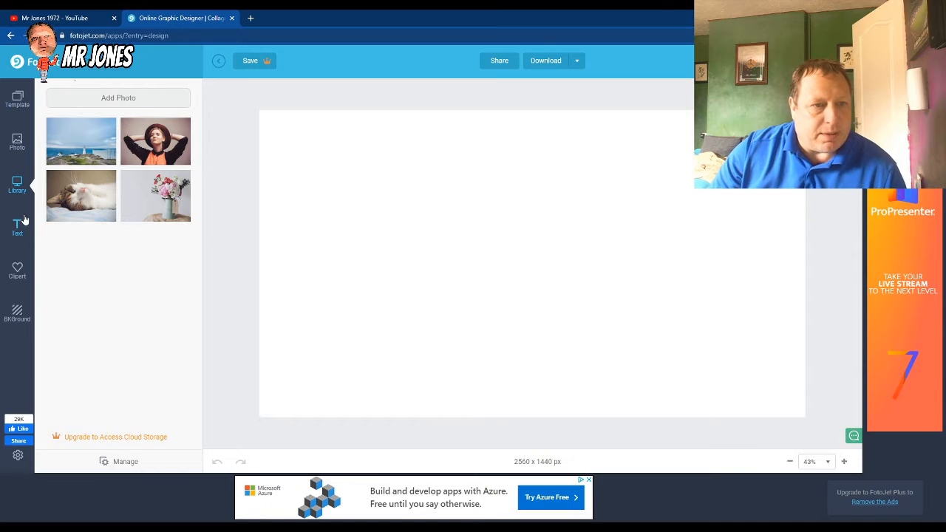
pyautogui.click(15, 143)
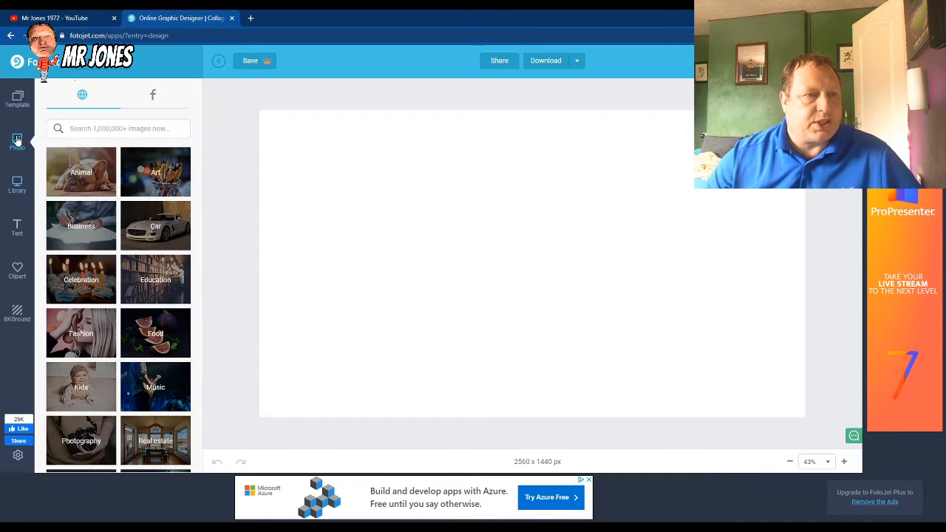
pyautogui.click(18, 185)
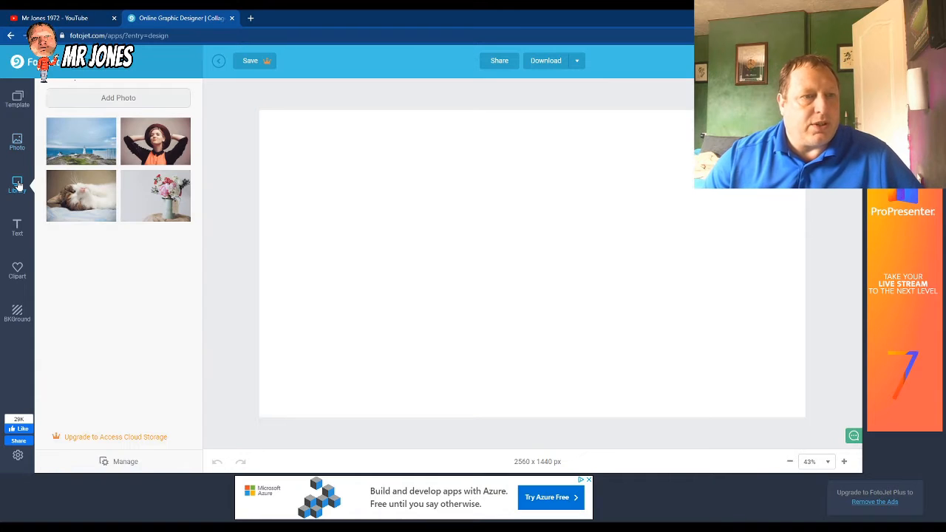
pyautogui.click(111, 100)
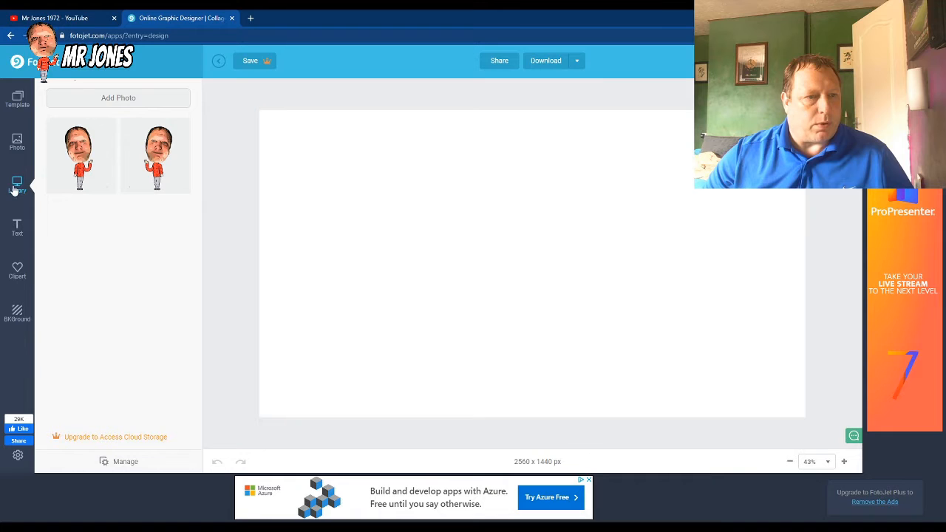
pyautogui.click(115, 102)
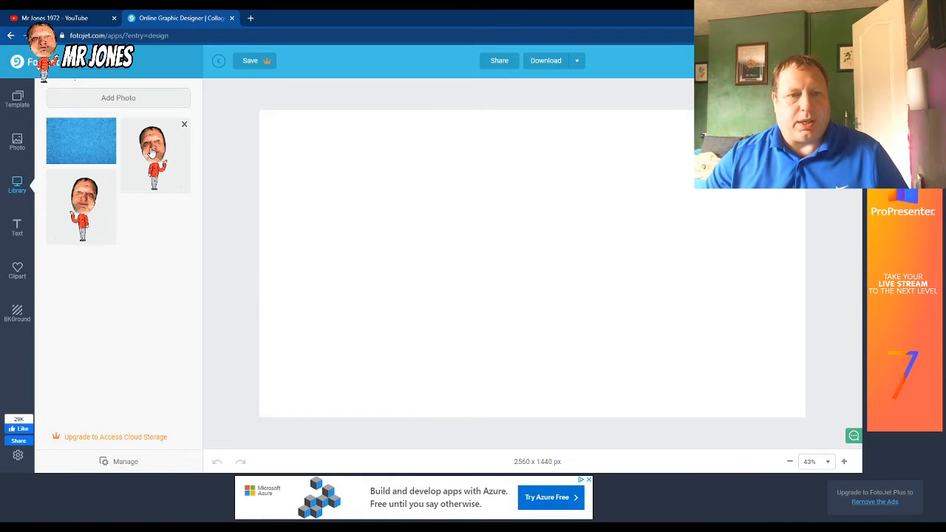
# - Place the first cartoon figure at the left edge of the canvas and stretch it to nearly the full canvas height
pyautogui.moveTo(152, 151); pyautogui.dragTo(299, 241)
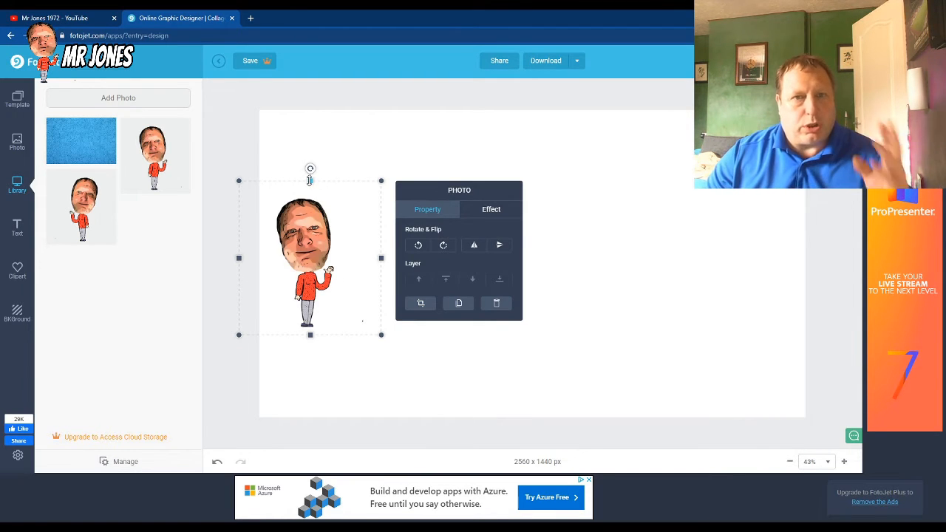
pyautogui.moveTo(309, 180); pyautogui.dragTo(310, 97)
pyautogui.moveTo(319, 110); pyautogui.dragTo(330, 83)
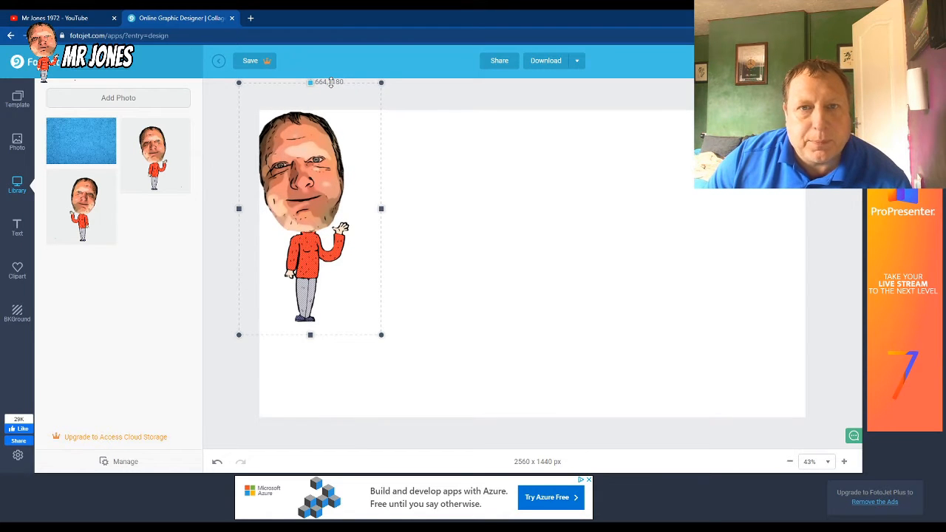
pyautogui.moveTo(331, 83); pyautogui.dragTo(351, 86)
pyautogui.moveTo(340, 228); pyautogui.dragTo(348, 227)
pyautogui.moveTo(317, 334); pyautogui.dragTo(321, 433)
pyautogui.moveTo(288, 245); pyautogui.dragTo(255, 259)
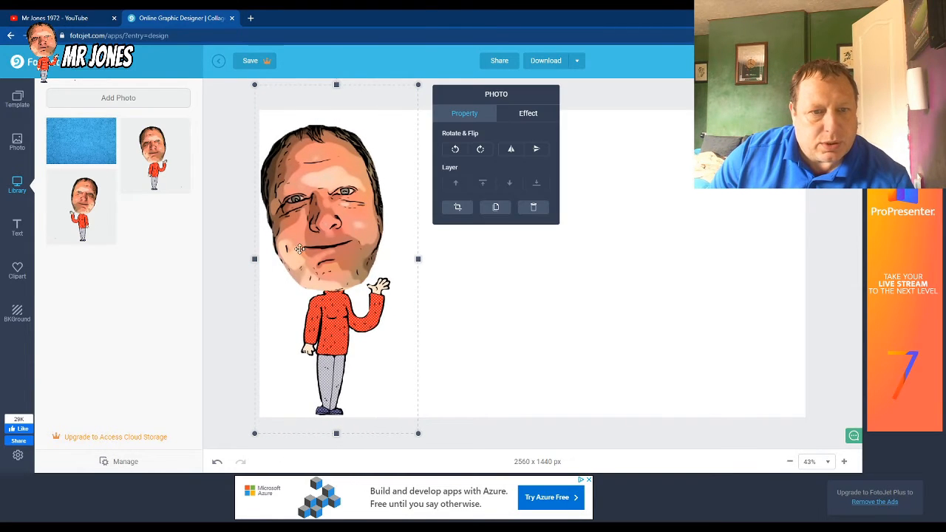
pyautogui.moveTo(317, 244); pyautogui.dragTo(320, 240)
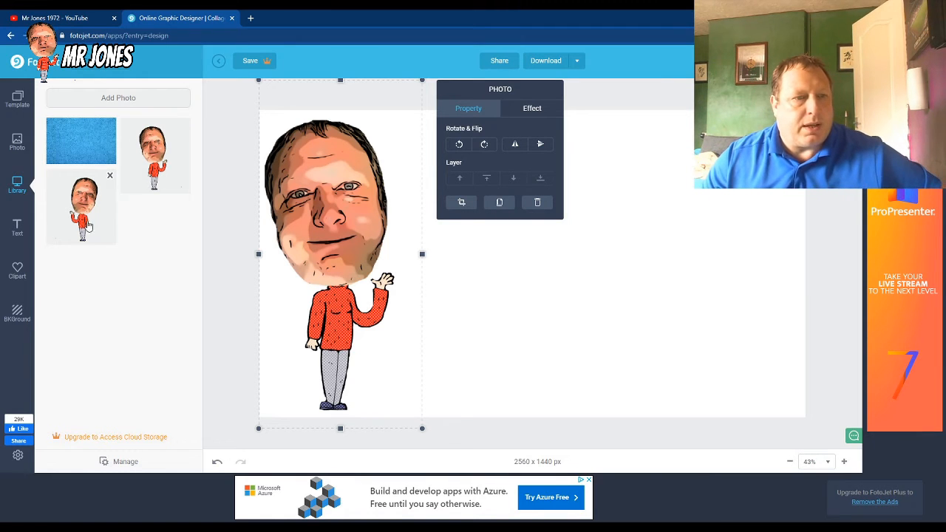
# - Add the mirrored cartoon figure near the right edge of the canvas and stretch it upward beyond the canvas's top edge
pyautogui.moveTo(77, 211); pyautogui.dragTo(754, 233)
pyautogui.moveTo(757, 305); pyautogui.dragTo(738, 416)
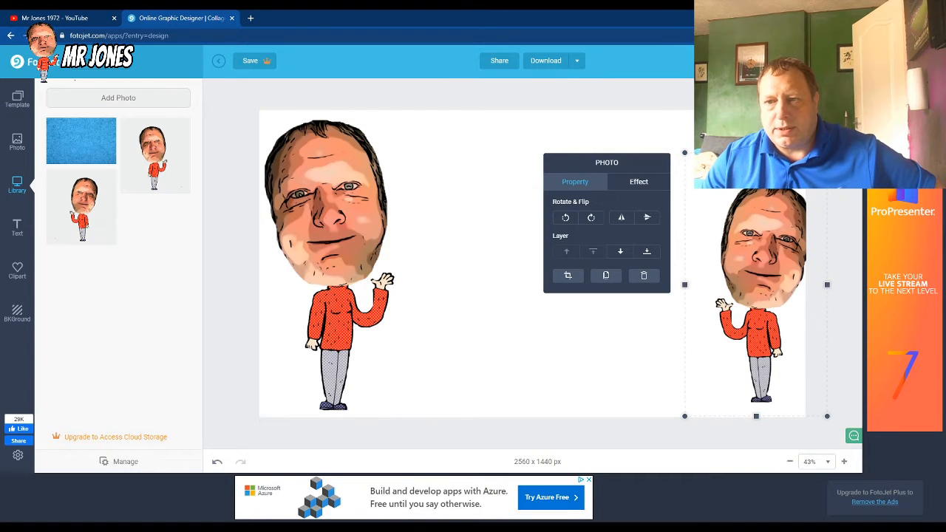
pyautogui.moveTo(755, 153); pyautogui.dragTo(756, 81)
# - Match the mirrored figure's size to the first by overlapping and stretching it, and return it to the canvas's right edge
pyautogui.moveTo(763, 215); pyautogui.dragTo(381, 216)
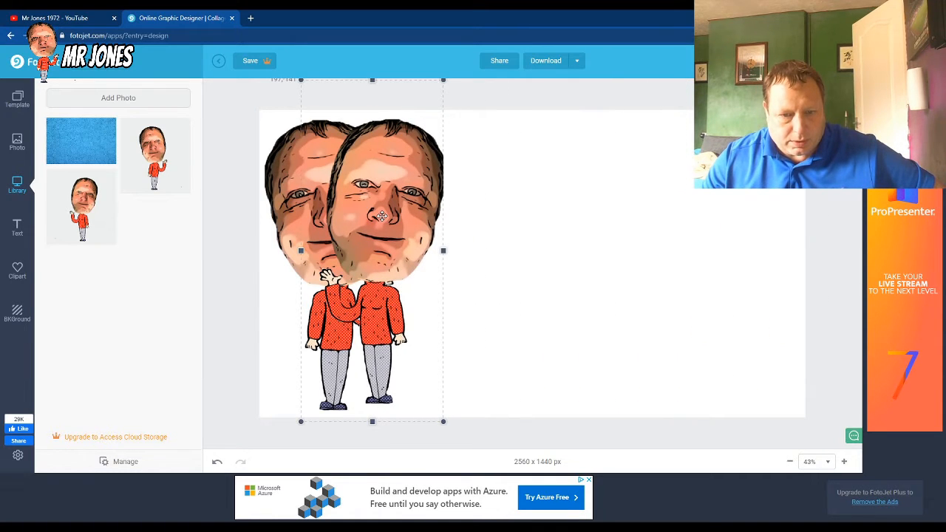
pyautogui.moveTo(381, 216); pyautogui.dragTo(382, 216)
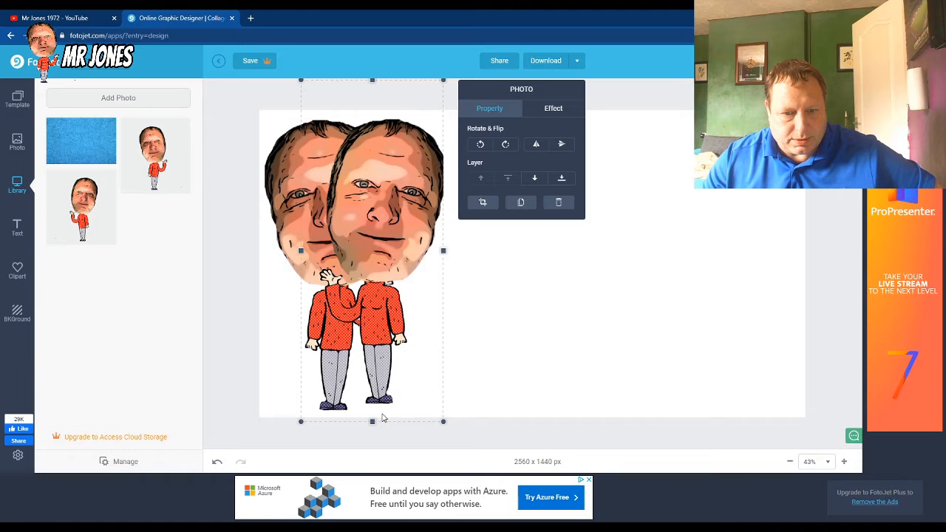
pyautogui.moveTo(371, 420); pyautogui.dragTo(372, 429)
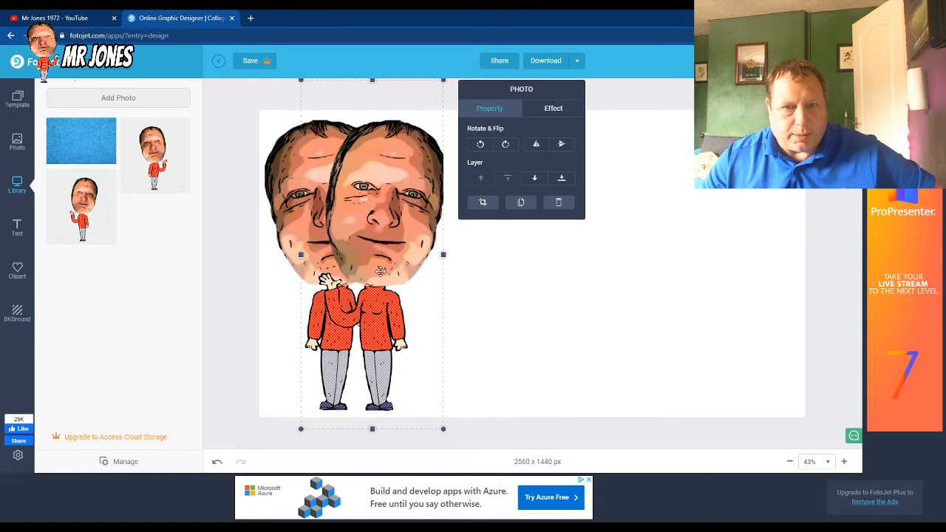
pyautogui.moveTo(444, 256); pyautogui.dragTo(456, 254)
pyautogui.moveTo(380, 258); pyautogui.dragTo(727, 255)
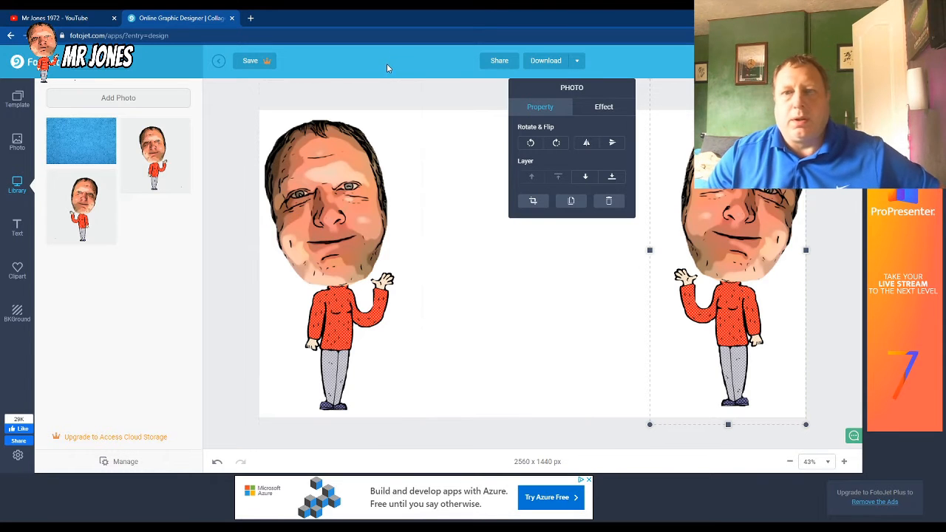
pyautogui.click(515, 338)
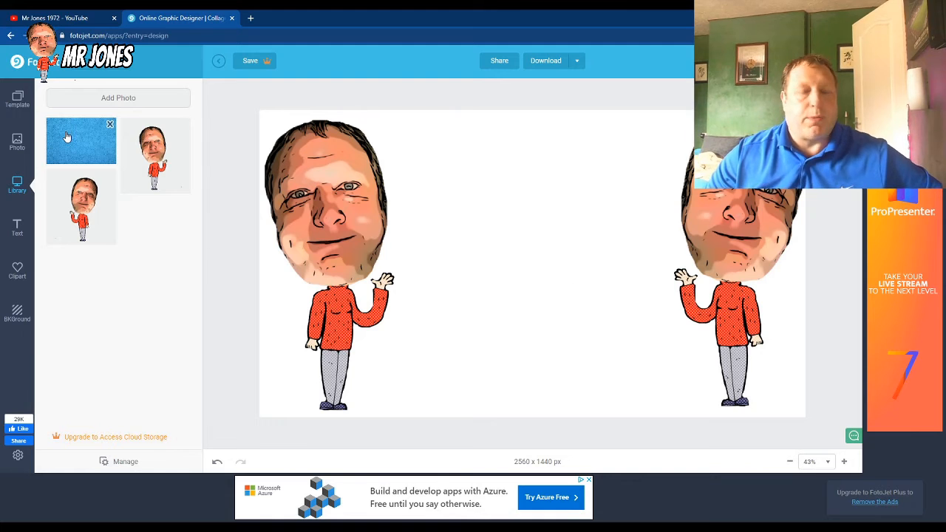
# - Add the blue textured image to the canvas and stretch it to cover the whole banner area
pyautogui.moveTo(62, 144); pyautogui.dragTo(542, 251)
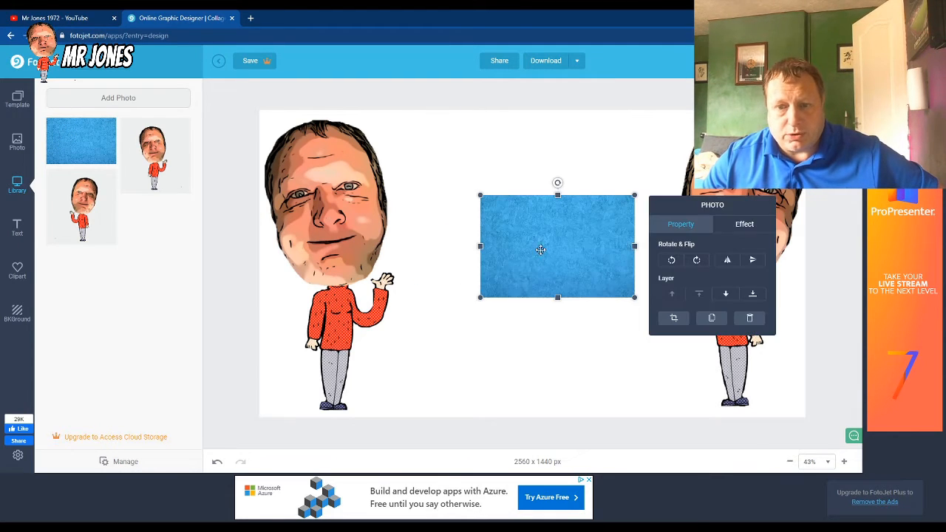
pyautogui.moveTo(558, 196); pyautogui.dragTo(535, 111)
pyautogui.moveTo(558, 299); pyautogui.dragTo(555, 419)
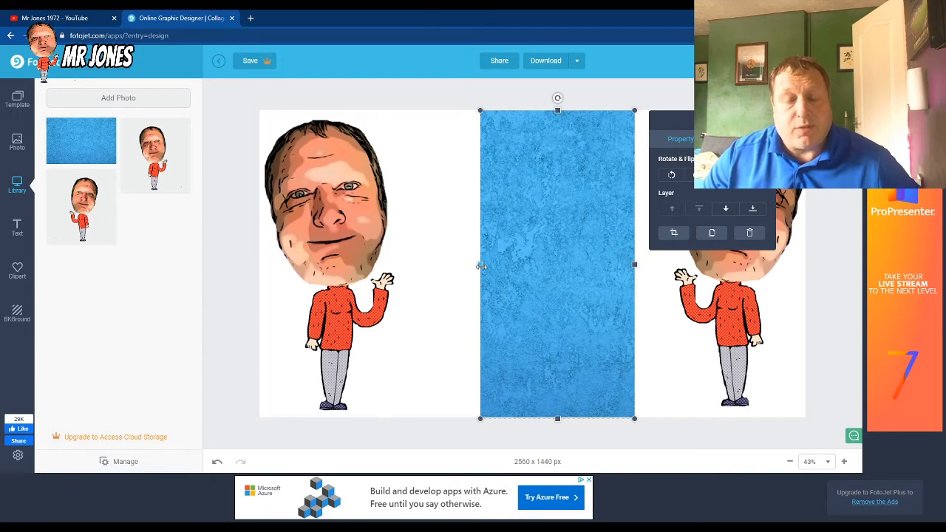
pyautogui.moveTo(481, 265); pyautogui.dragTo(260, 260)
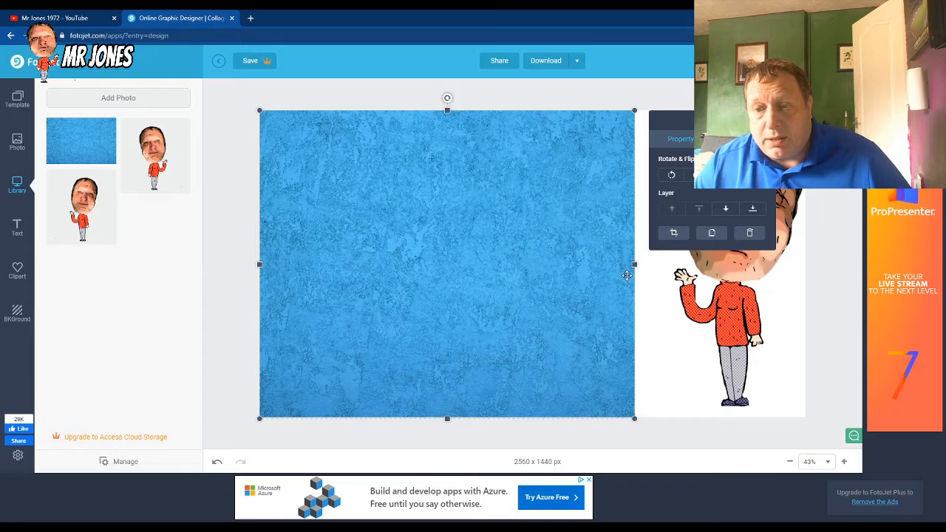
pyautogui.moveTo(635, 264); pyautogui.dragTo(806, 271)
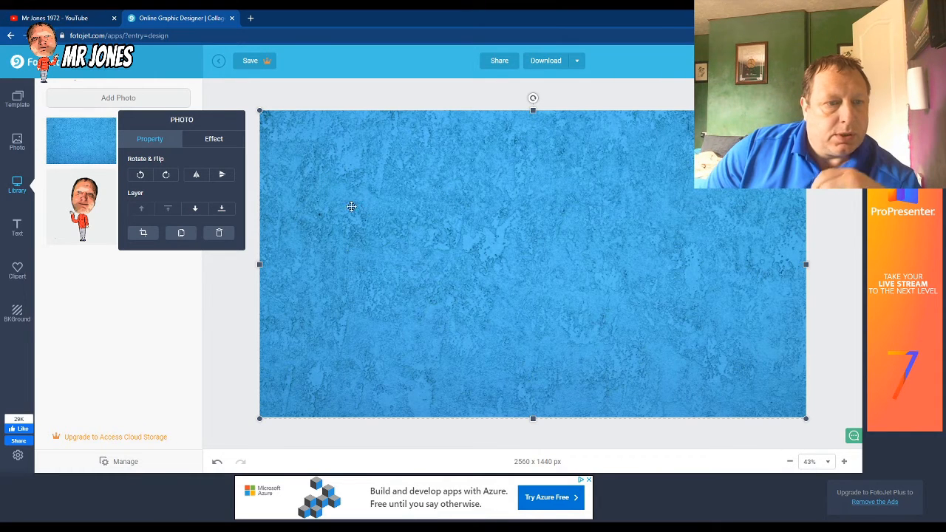
# - Move the blue textured image backward two layers so it sits behind both cartoon figures
pyautogui.click(196, 209)
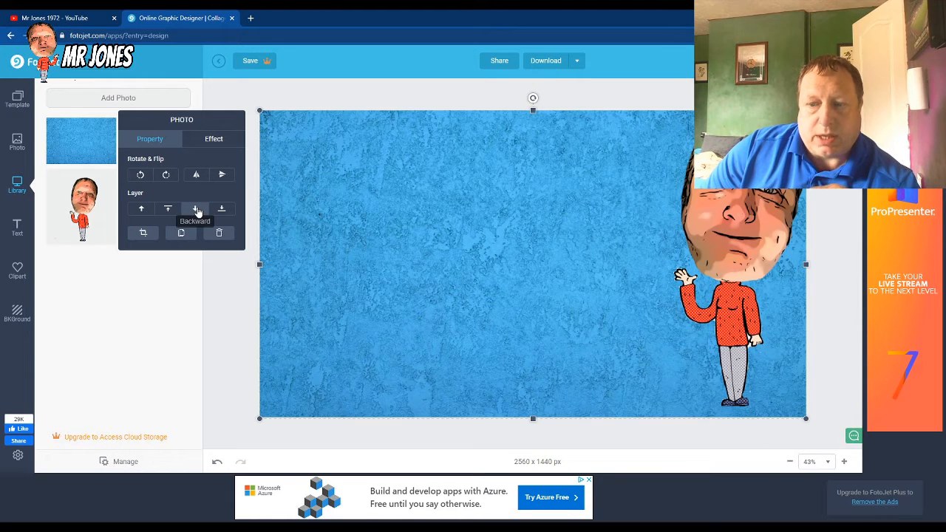
pyautogui.click(196, 210)
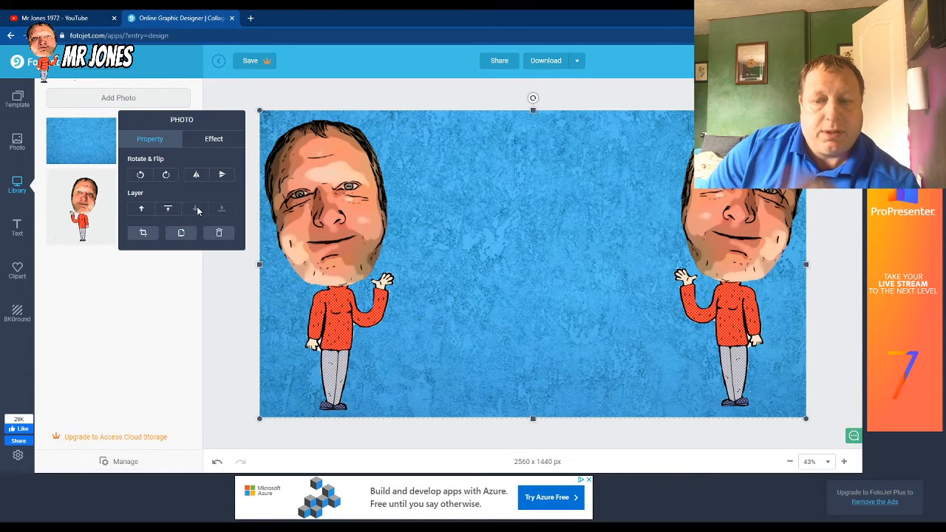
pyautogui.click(416, 99)
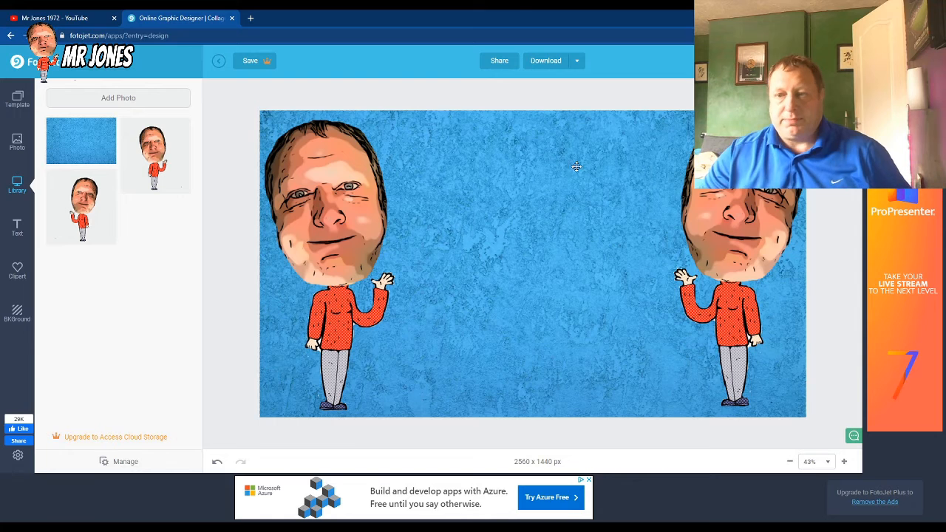
# - Nudge the mirrored figure down to align vertically with the first figure, keeping it at the canvas's right edge
pyautogui.moveTo(710, 198); pyautogui.dragTo(709, 201)
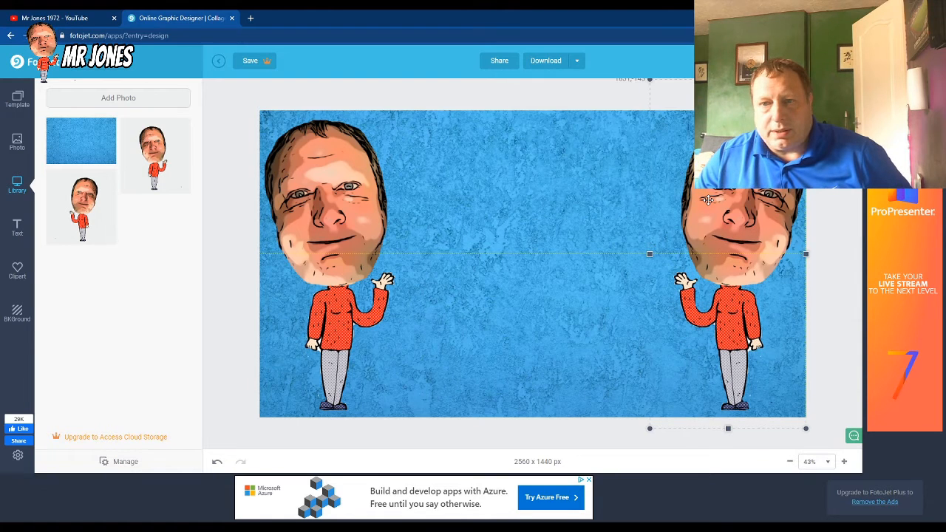
pyautogui.moveTo(709, 200); pyautogui.dragTo(709, 200)
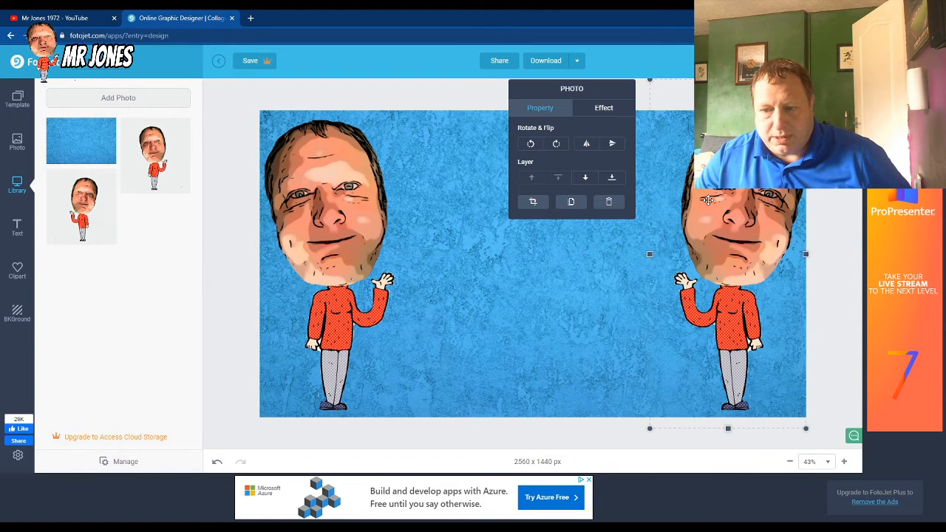
# - Add a heading to the canvas and replace its placeholder text with the channel name in lowercase
pyautogui.click(383, 100)
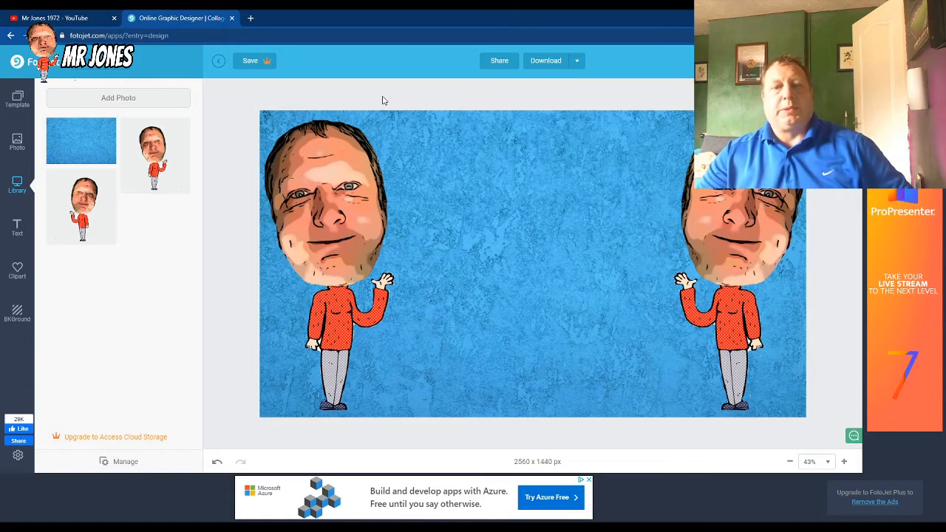
pyautogui.click(17, 227)
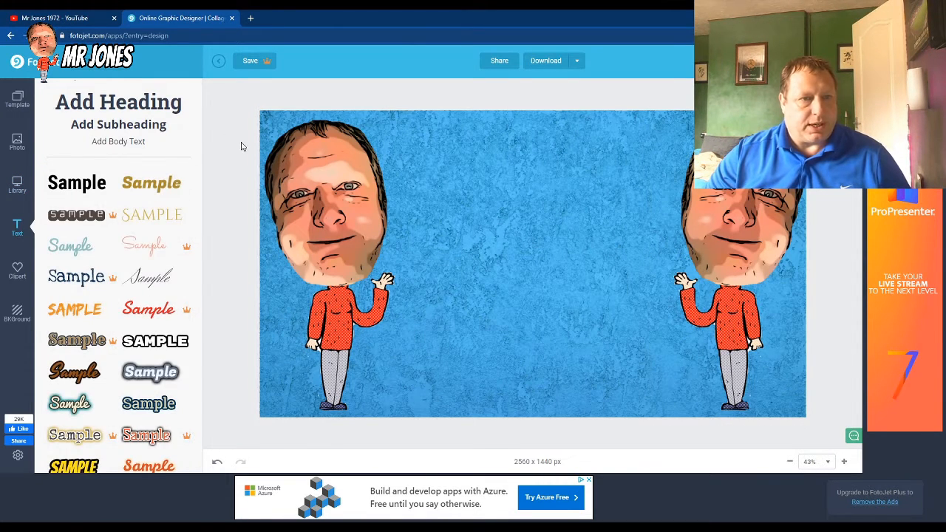
pyautogui.click(96, 104)
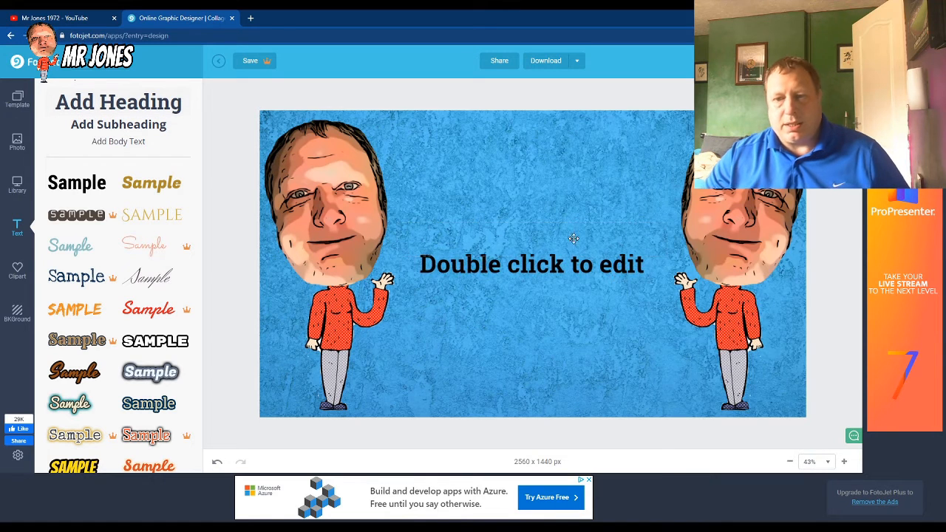
pyautogui.doubleClick(658, 264)
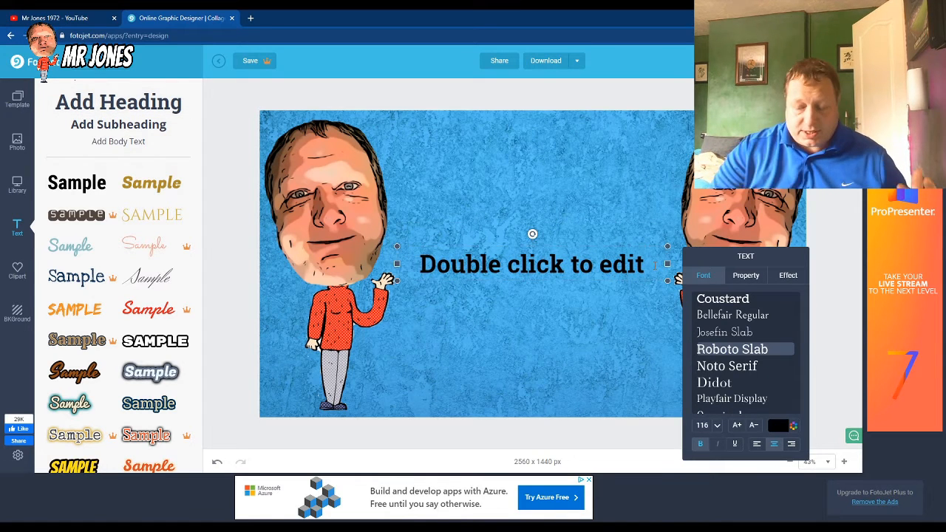
pyautogui.press('BackSpace')
pyautogui.press('BackSpace')
pyautogui.press('BackSpace')
pyautogui.press('BackSpace')
pyautogui.press('BackSpace')
pyautogui.press('BackSpace')
pyautogui.press('BackSpace')
pyautogui.press('BackSpace')
pyautogui.press('BackSpace')
pyautogui.press('BackSpace')
pyautogui.press('BackSpace')
pyautogui.press('BackSpace')
pyautogui.press('BackSpace')
pyautogui.press('BackSpace')
pyautogui.press('BackSpace')
pyautogui.press('BackSpace')
pyautogui.press('BackSpace')
pyautogui.press('BackSpace')
pyautogui.press('BackSpace')
pyautogui.press('BackSpace')
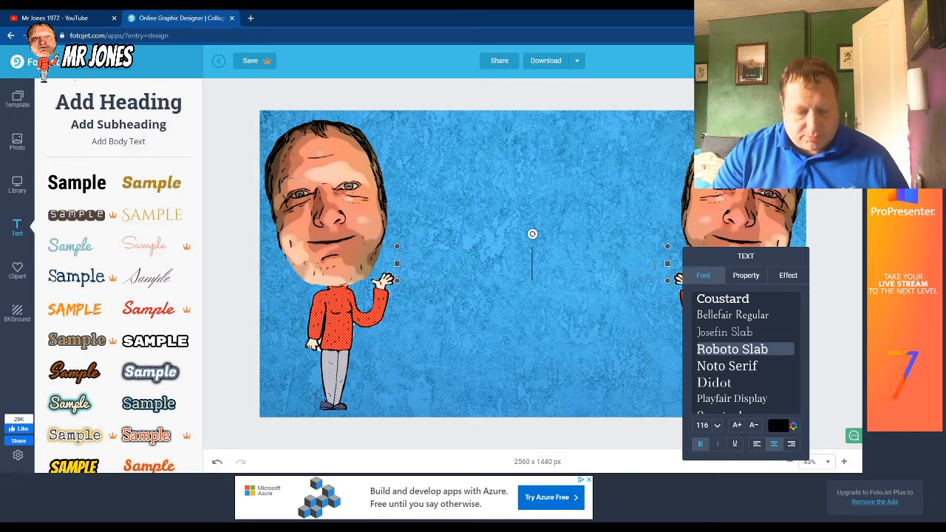
pyautogui.write('mr jones')
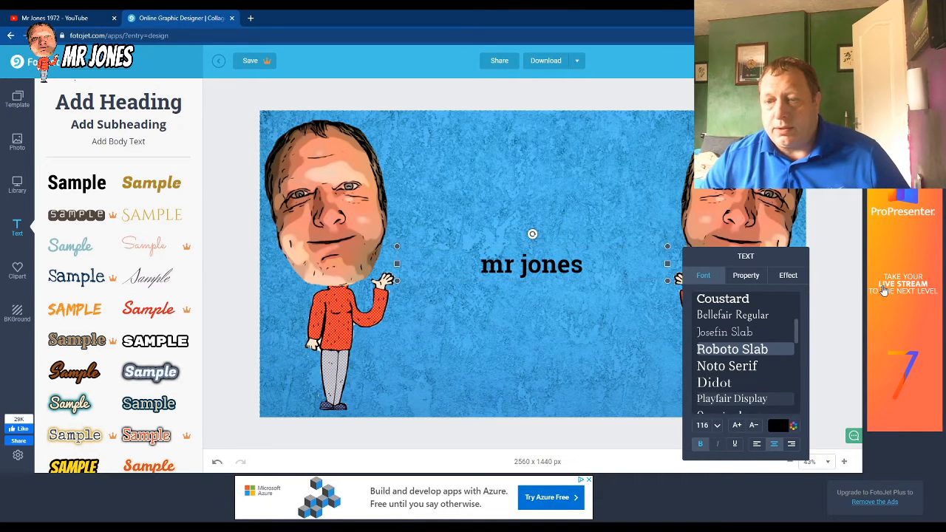
# - Set the channel name heading's font to Bangers and its colour to white
pyautogui.scroll(-1, 777, 333)
pyautogui.scroll(-5, 777, 333)
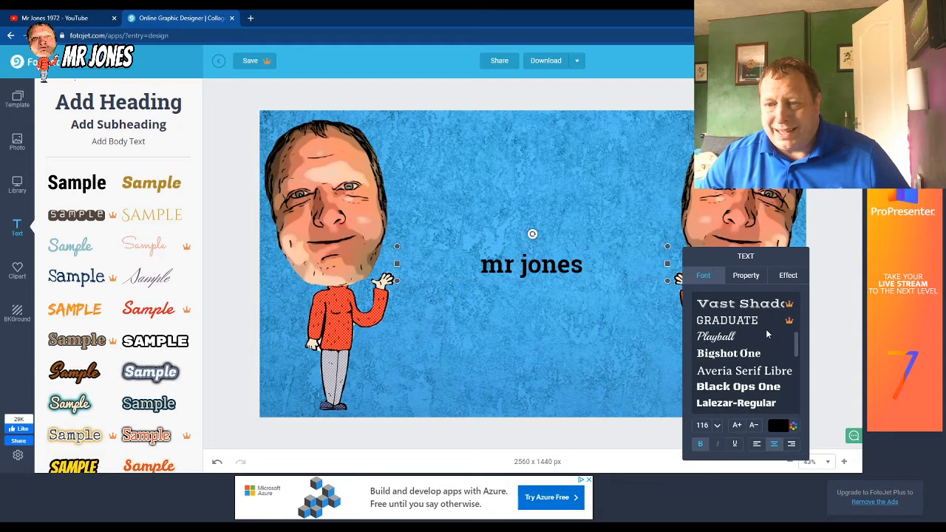
pyautogui.scroll(-3, 766, 334)
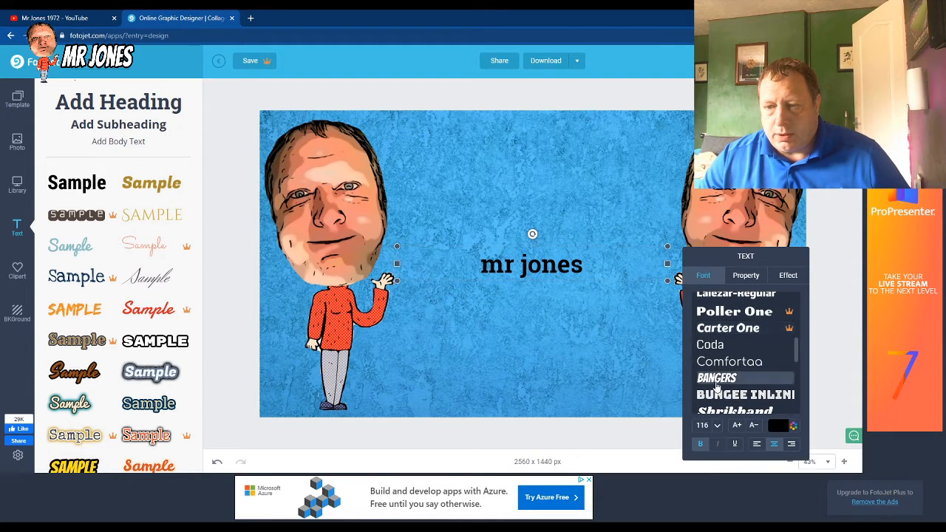
pyautogui.click(716, 379)
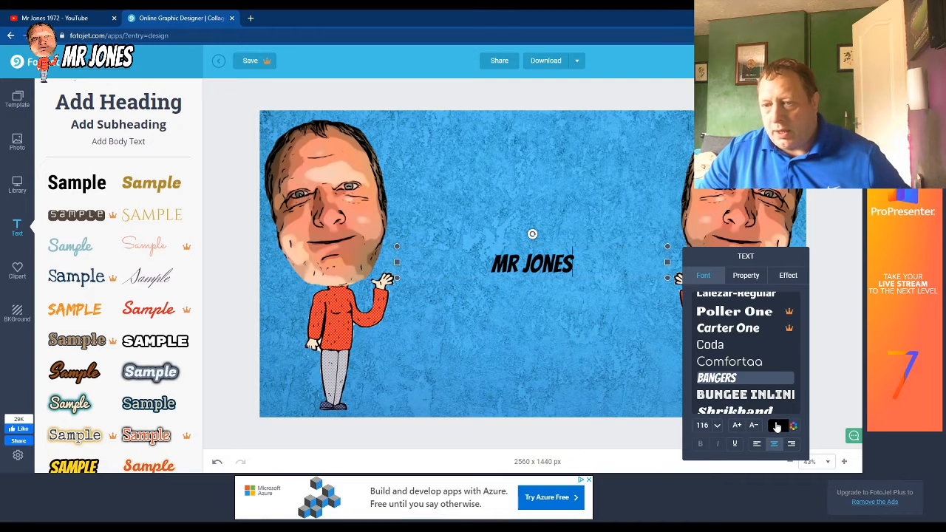
pyautogui.click(776, 426)
pyautogui.click(823, 398)
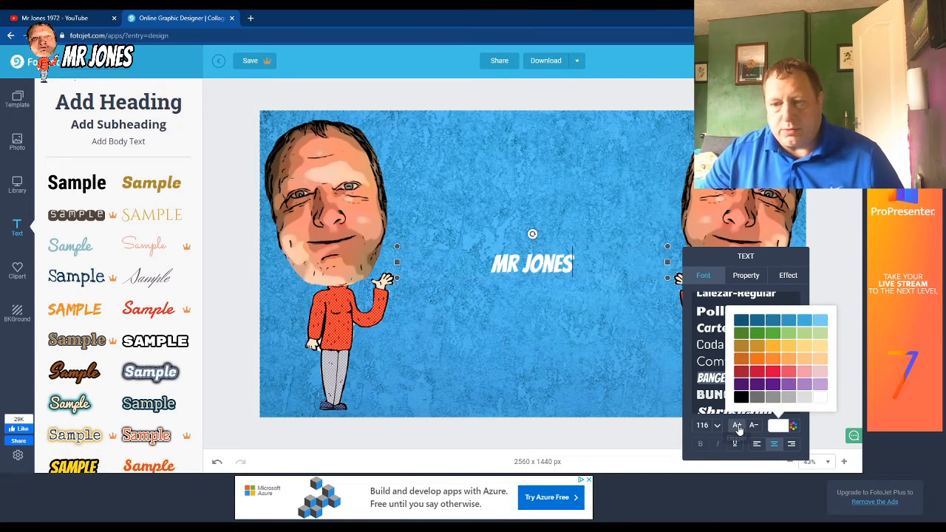
# - Enlarge the channel name heading to font size 396
pyautogui.click(715, 427)
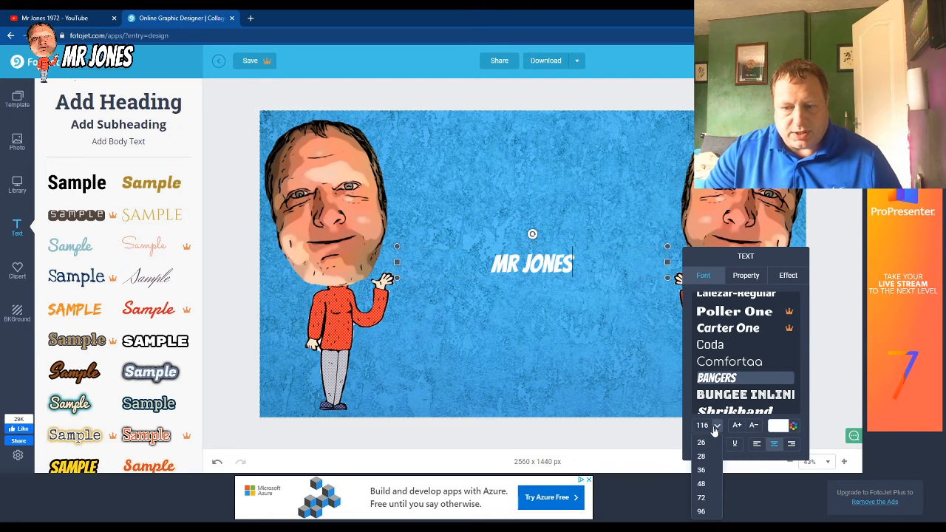
pyautogui.click(715, 428)
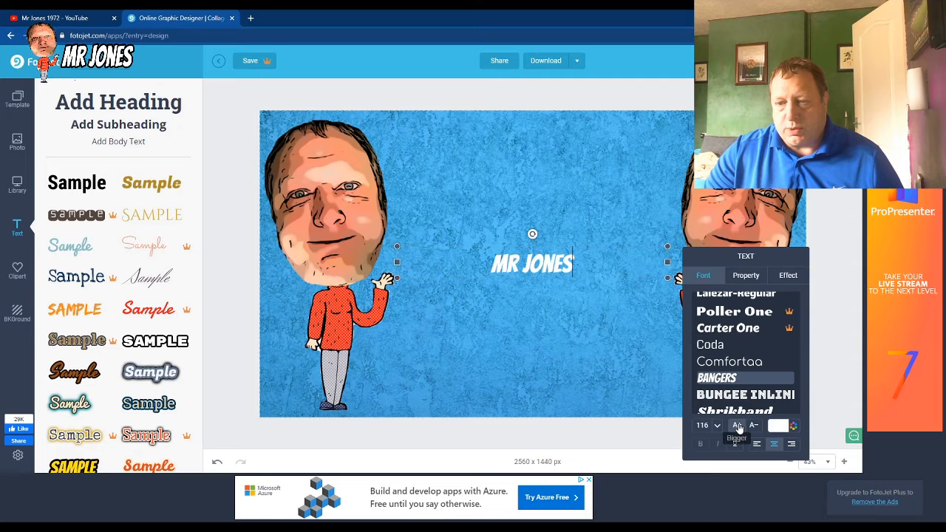
pyautogui.click(737, 427)
pyautogui.click(738, 427)
pyautogui.click(738, 427)
pyautogui.click(738, 428)
pyautogui.click(737, 428)
pyautogui.click(738, 427)
pyautogui.click(738, 428)
pyautogui.click(738, 427)
pyautogui.click(738, 427)
pyautogui.click(738, 427)
pyautogui.click(737, 427)
pyautogui.click(738, 427)
pyautogui.click(738, 427)
pyautogui.click(738, 427)
pyautogui.click(737, 428)
pyautogui.click(737, 428)
pyautogui.click(738, 427)
pyautogui.click(738, 427)
pyautogui.click(738, 427)
pyautogui.click(738, 427)
pyautogui.click(738, 427)
pyautogui.click(738, 427)
pyautogui.click(738, 427)
pyautogui.click(737, 427)
pyautogui.click(738, 428)
pyautogui.click(738, 428)
pyautogui.click(738, 427)
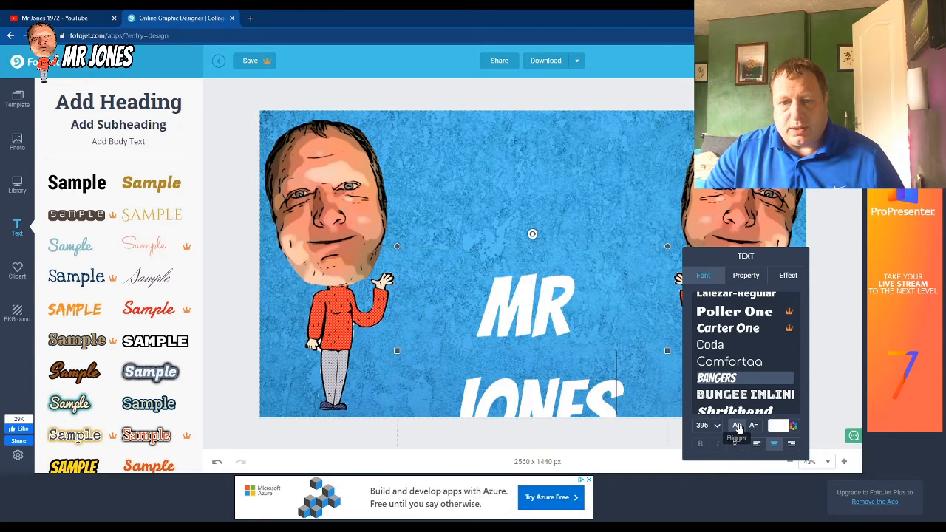
# - Widen the heading's text box so the channel name fits on one line, and move it to the canvas's upper edge between the figures
pyautogui.moveTo(667, 351); pyautogui.dragTo(684, 351)
pyautogui.moveTo(550, 313); pyautogui.dragTo(548, 162)
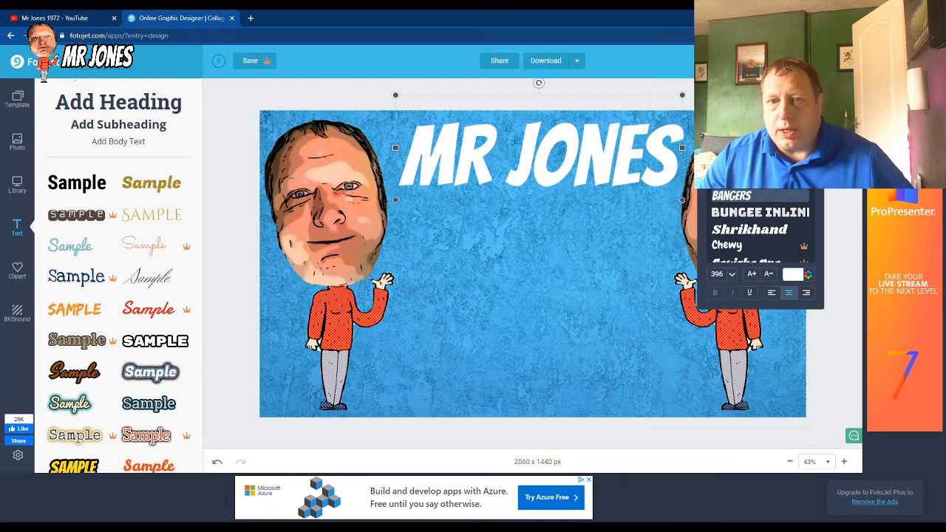
# - Give the channel name a black outline with a width of 31 and nudge the heading slightly down and left
pyautogui.click(762, 115)
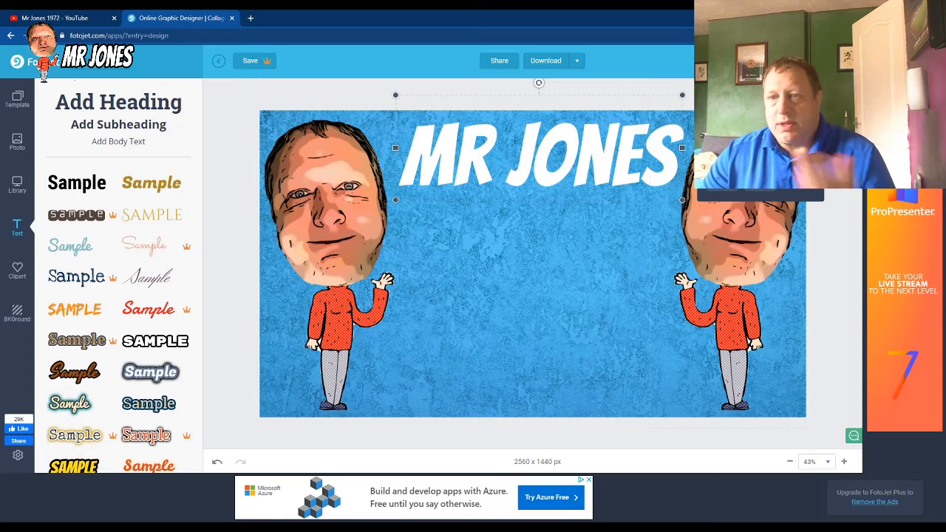
pyautogui.click(762, 122)
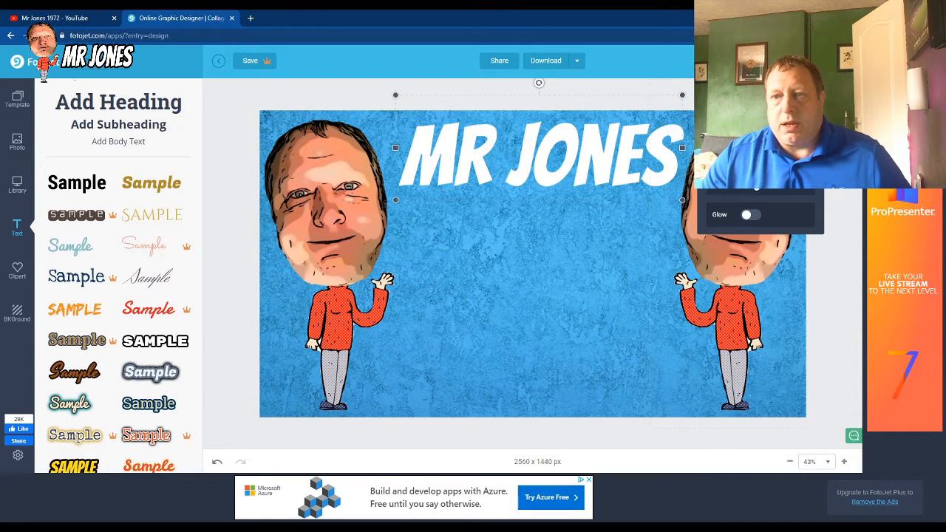
pyautogui.click(752, 189)
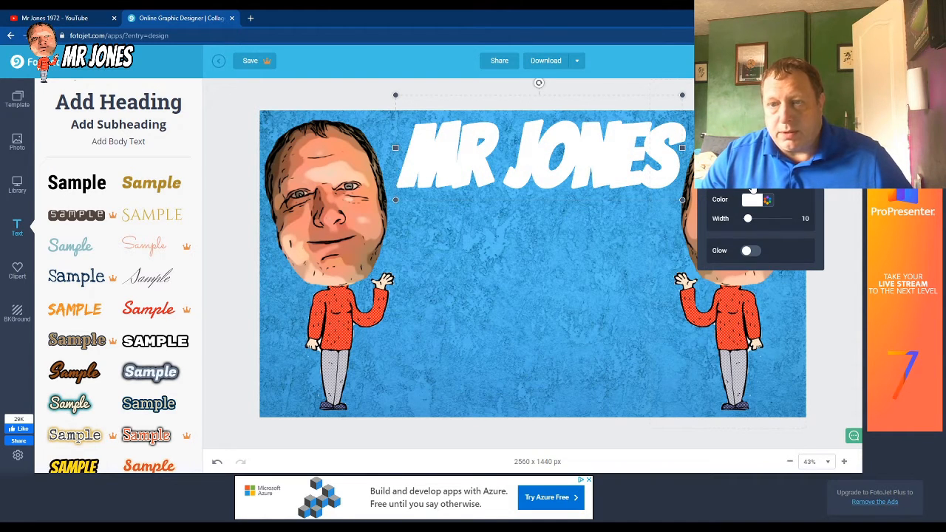
pyautogui.click(753, 201)
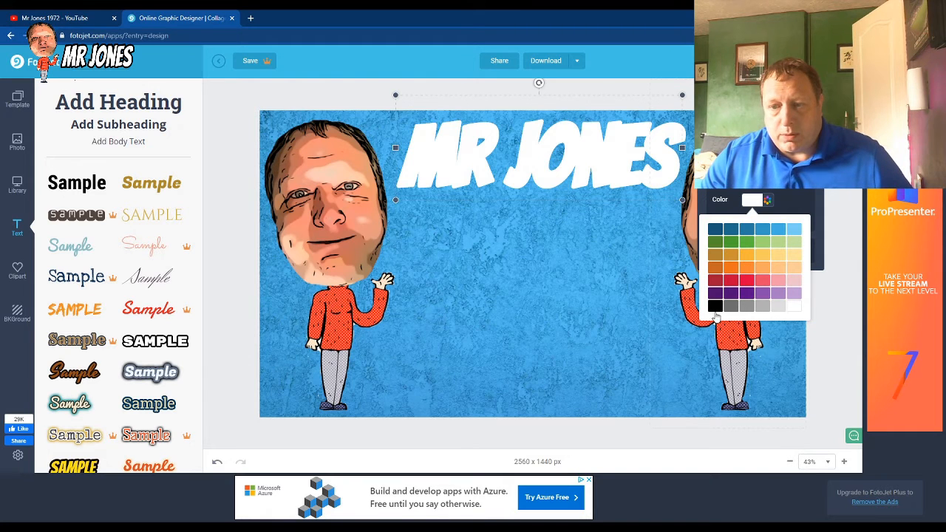
pyautogui.click(714, 307)
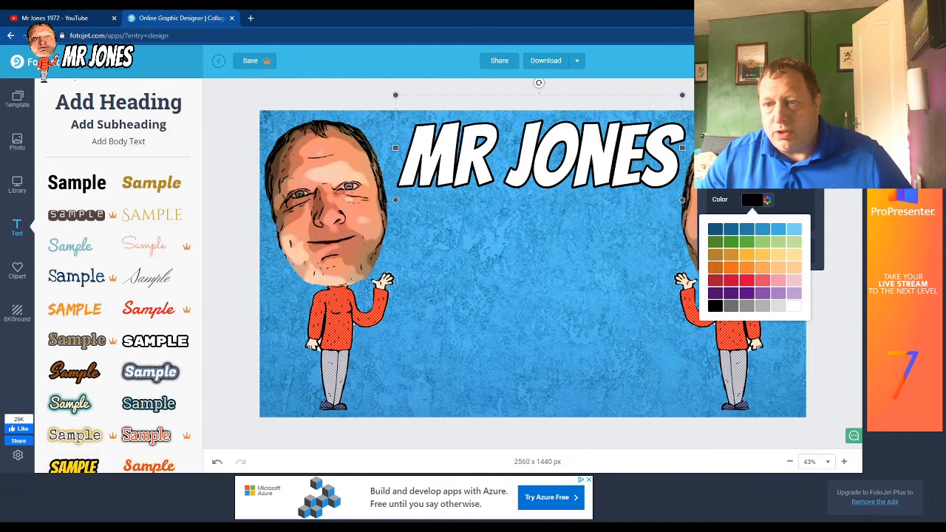
pyautogui.click(762, 183)
pyautogui.moveTo(749, 220); pyautogui.dragTo(759, 223)
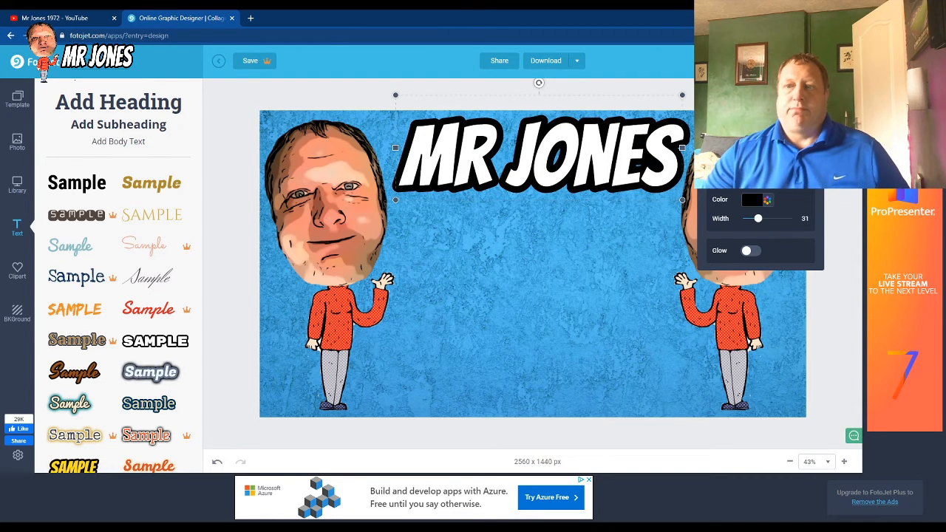
pyautogui.click(841, 159)
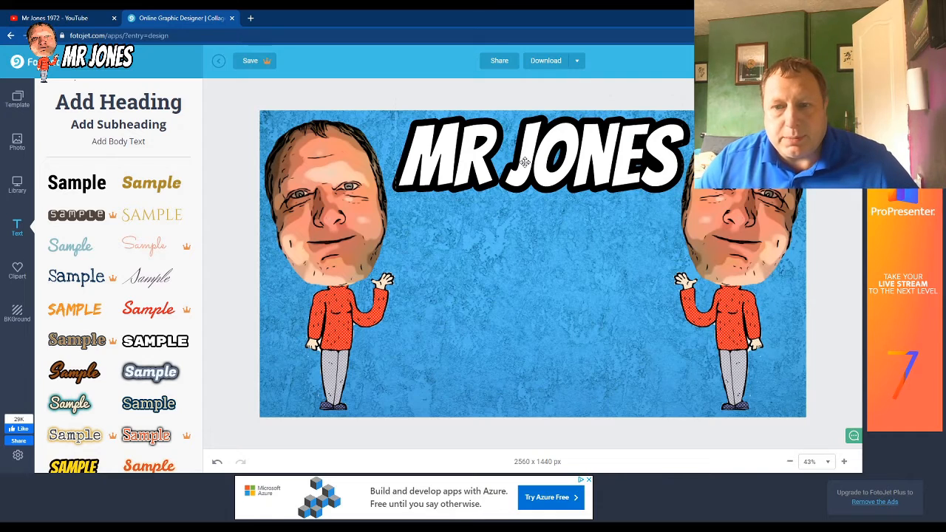
pyautogui.moveTo(525, 162); pyautogui.dragTo(534, 165)
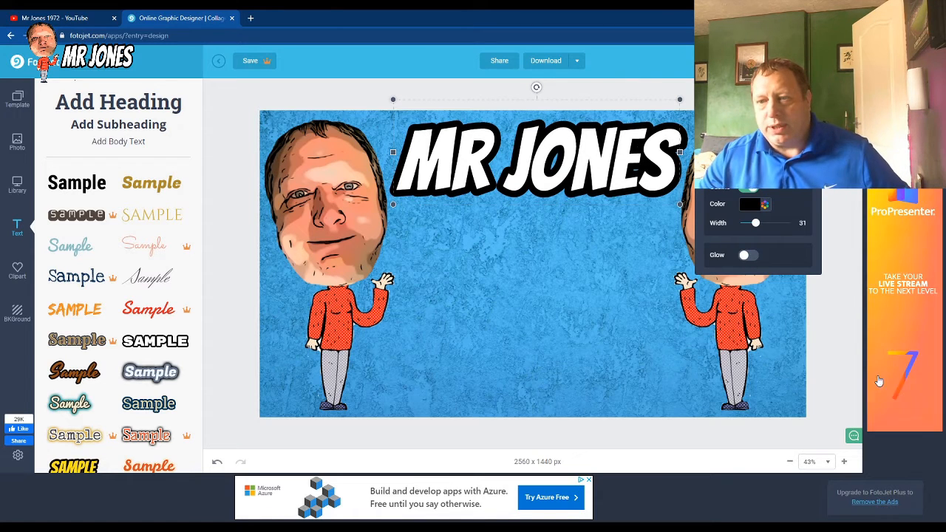
pyautogui.click(834, 379)
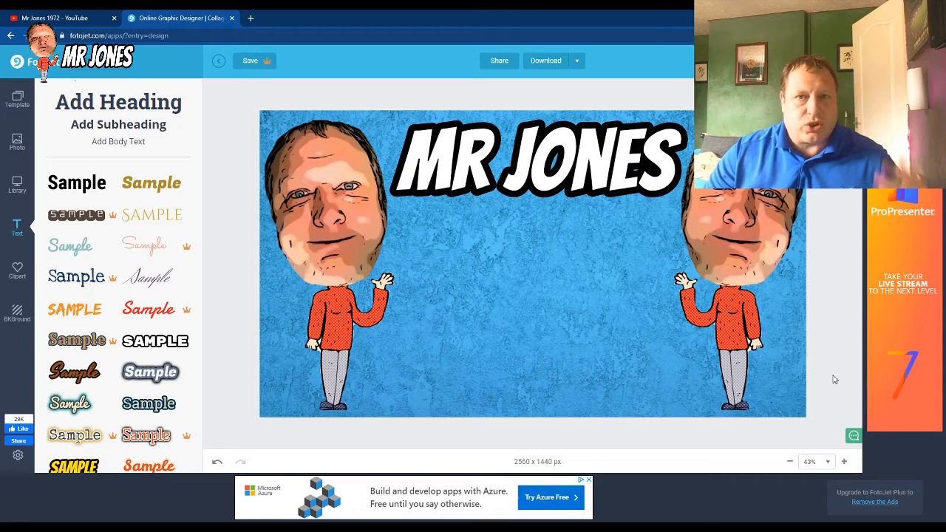
# - Add a second heading below the channel name and replace its placeholder text with "playing games & talking nonsense"
pyautogui.click(110, 103)
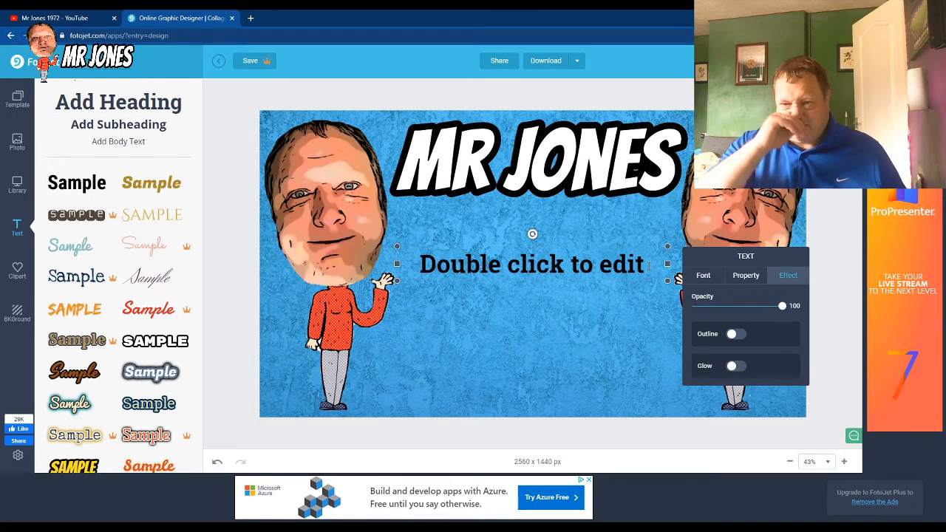
pyautogui.press('BackSpace')
pyautogui.press('BackSpace')
pyautogui.press('BackSpace')
pyautogui.press('BackSpace')
pyautogui.press('BackSpace')
pyautogui.press('BackSpace')
pyautogui.press('BackSpace')
pyautogui.press('BackSpace')
pyautogui.press('BackSpace')
pyautogui.press('BackSpace')
pyautogui.press('BackSpace')
pyautogui.press('BackSpace')
pyautogui.press('BackSpace')
pyautogui.press('BackSpace')
pyautogui.press('BackSpace')
pyautogui.press('BackSpace')
pyautogui.press('BackSpace')
pyautogui.press('BackSpace')
pyautogui.press('BackSpace')
pyautogui.press('BackSpace')
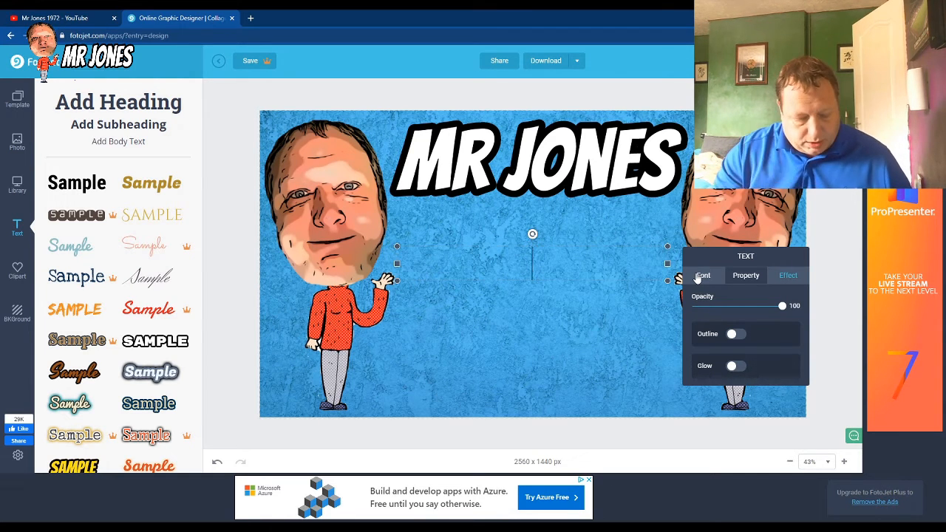
pyautogui.write('play')
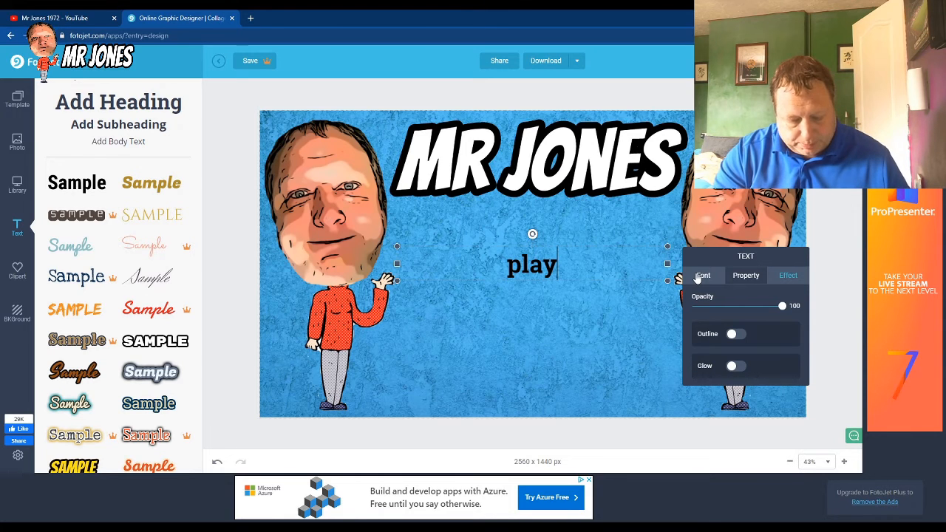
pyautogui.write('ing game')
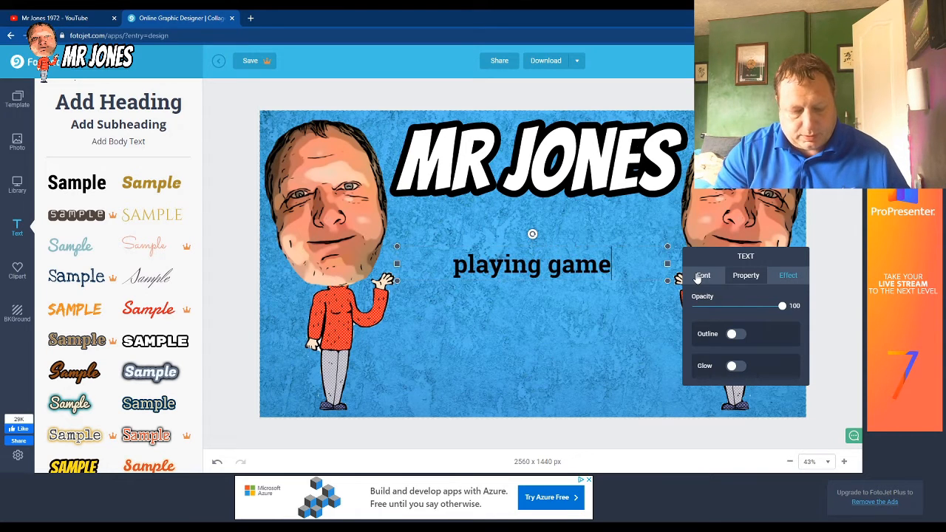
pyautogui.write('s &')
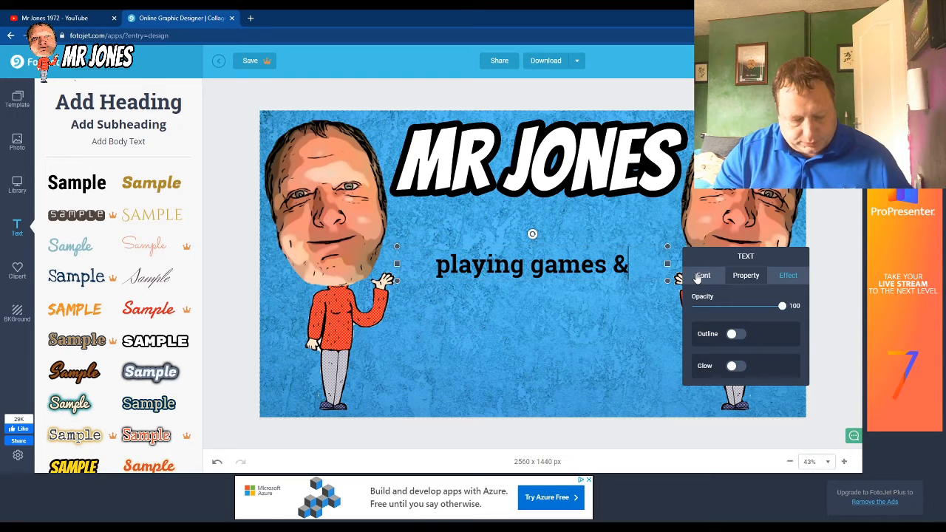
pyautogui.write(' t')
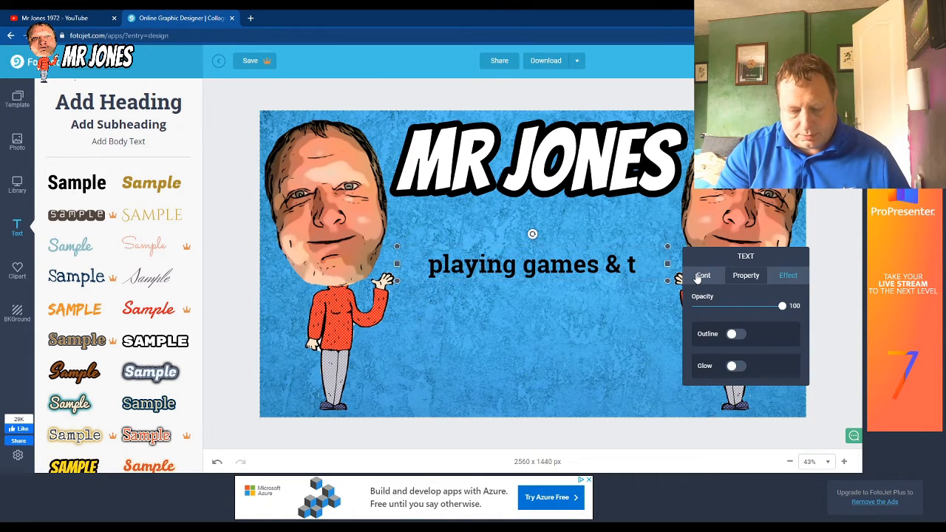
pyautogui.write('alking ')
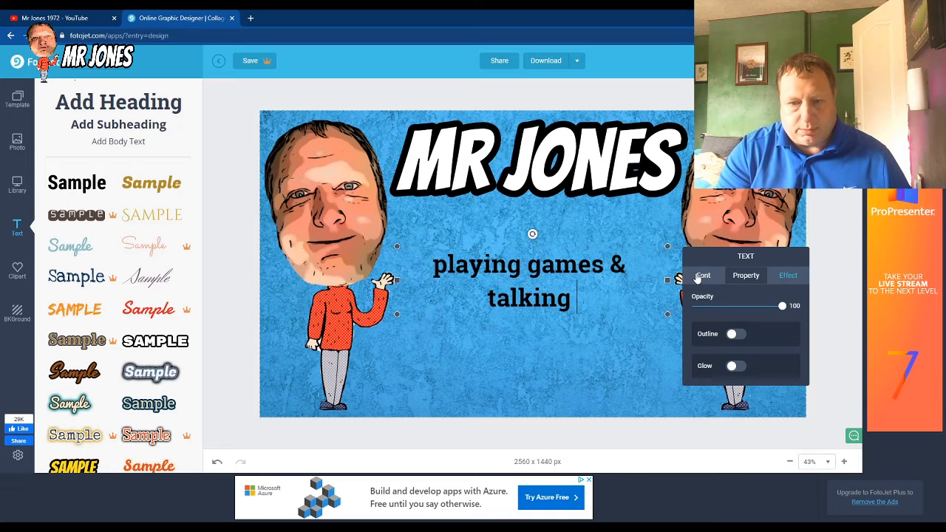
pyautogui.write('nonsense')
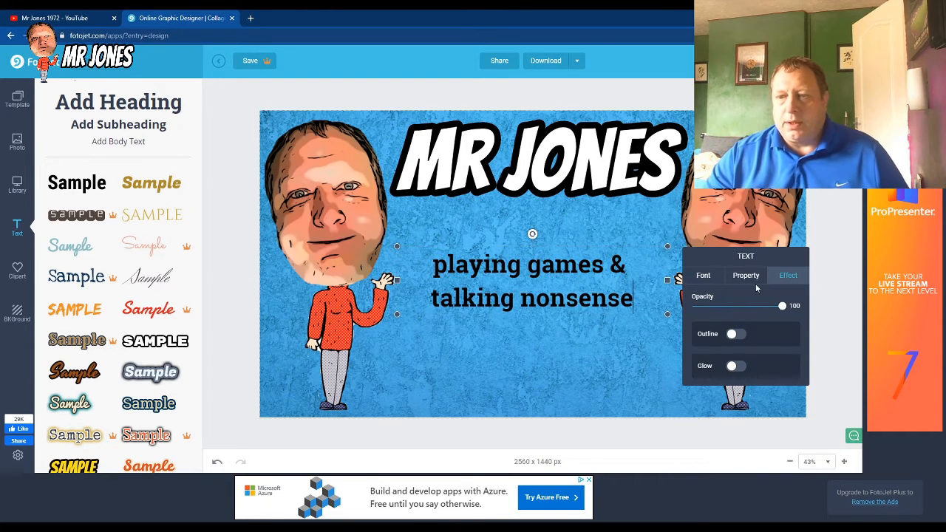
# - Set the tagline's font to Permanent Marker and its text colour to white
pyautogui.click(703, 275)
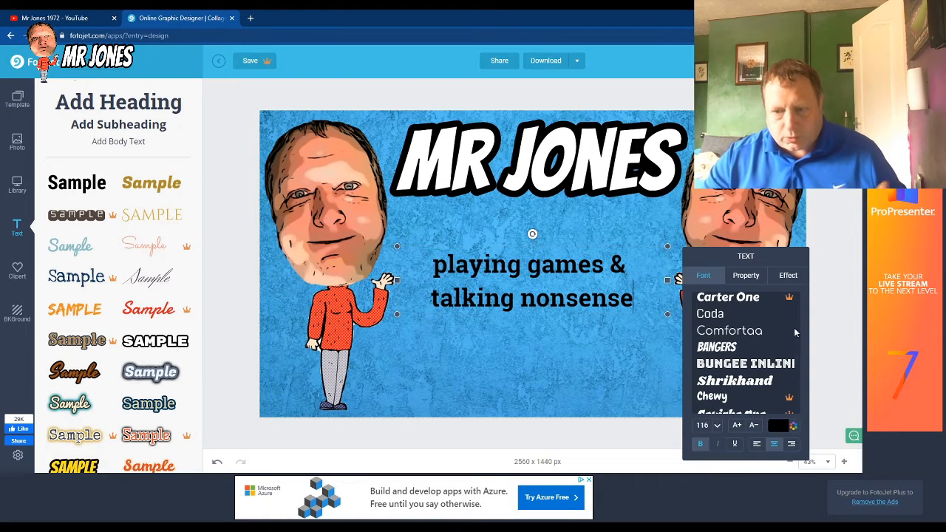
pyautogui.scroll(-6, 776, 331)
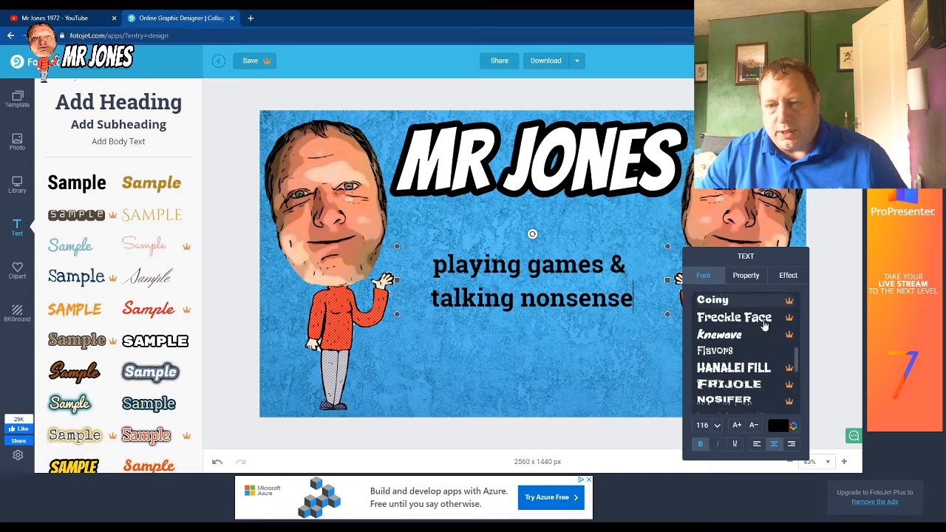
pyautogui.scroll(-6, 764, 326)
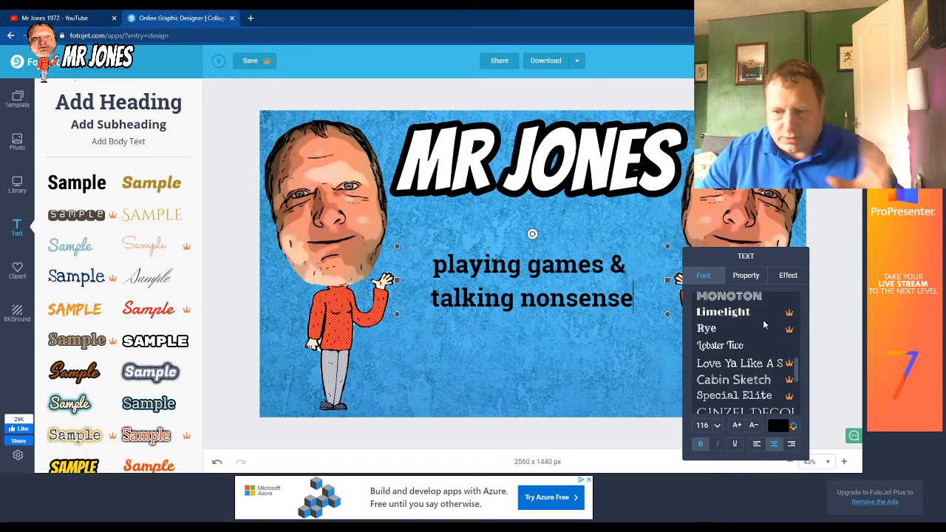
pyautogui.scroll(-5, 763, 324)
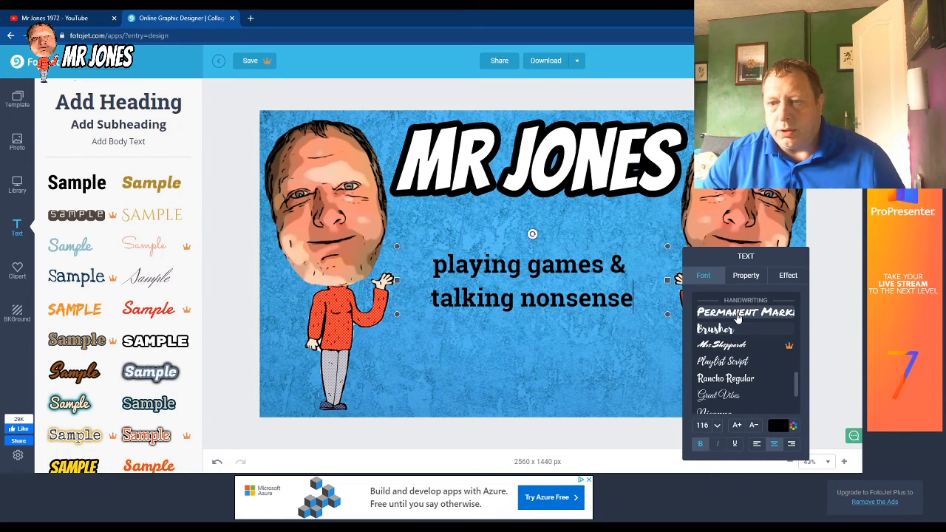
pyautogui.click(737, 314)
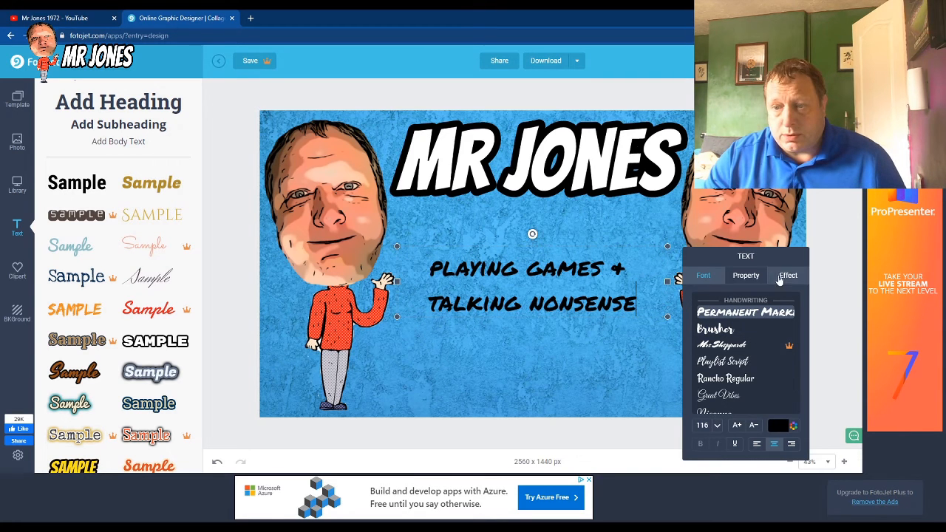
pyautogui.click(783, 431)
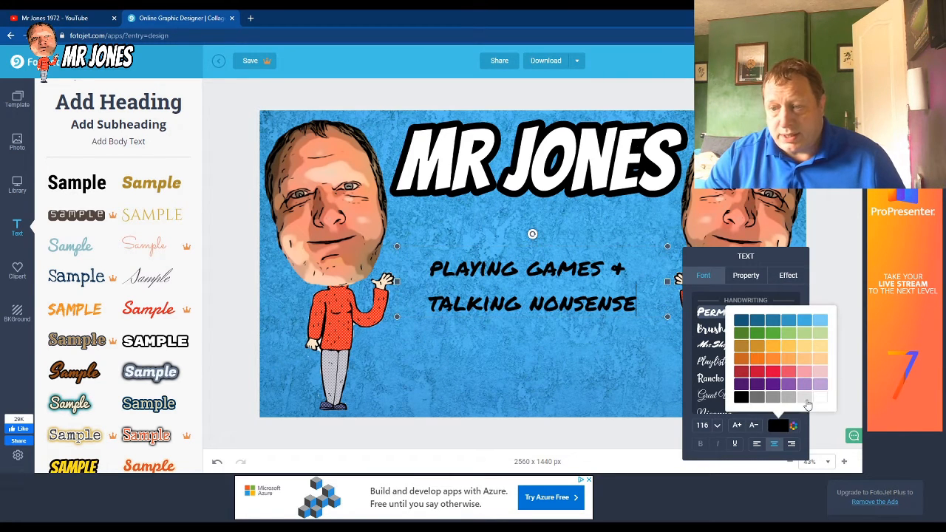
pyautogui.click(820, 399)
pyautogui.click(817, 268)
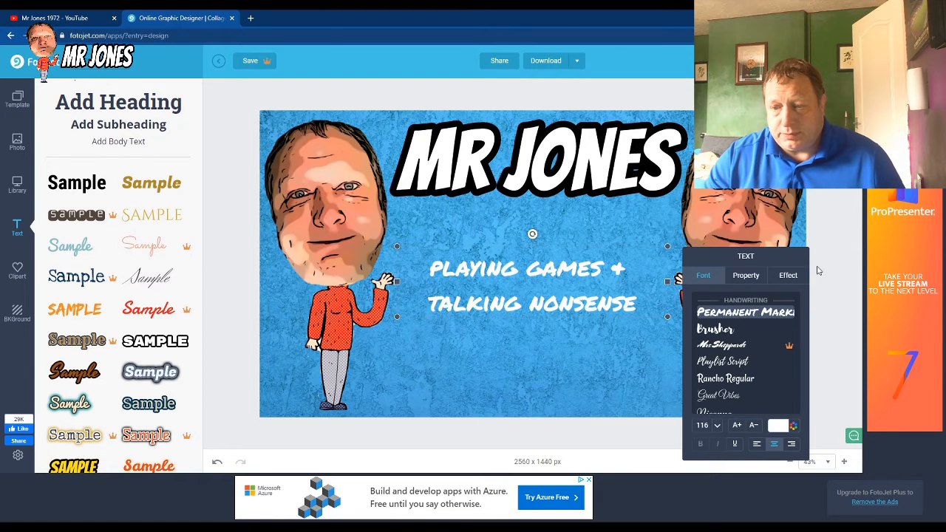
# - Enlarge the tagline to font size 156
pyautogui.click(737, 426)
pyautogui.click(737, 426)
pyautogui.click(737, 426)
pyautogui.click(737, 426)
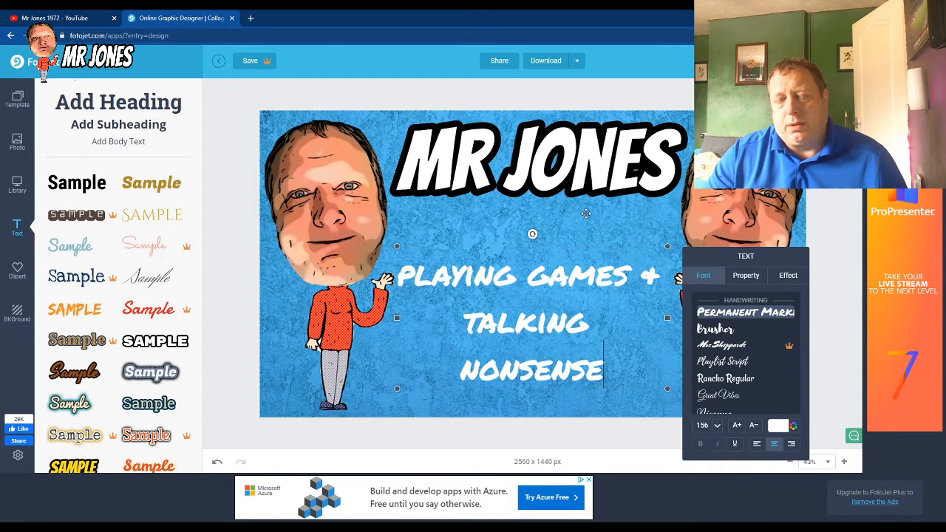
pyautogui.click(510, 374)
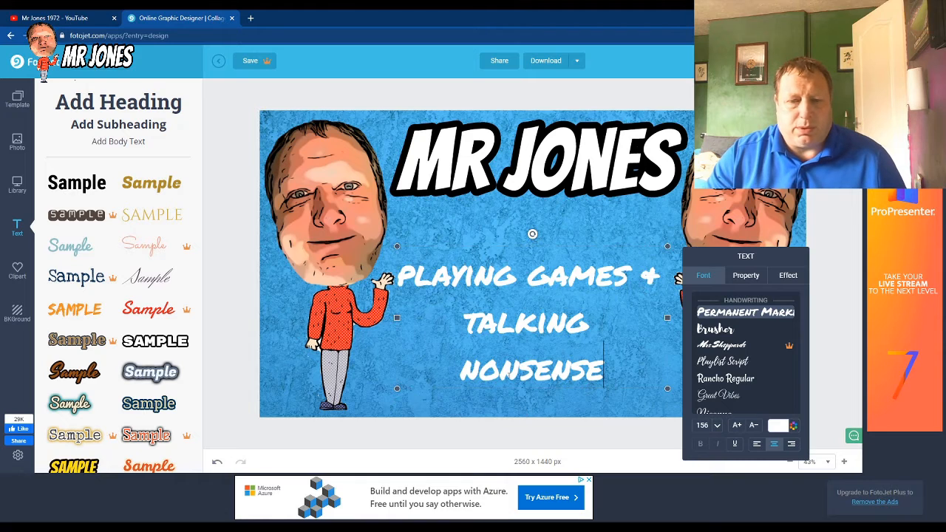
pyautogui.click(565, 219)
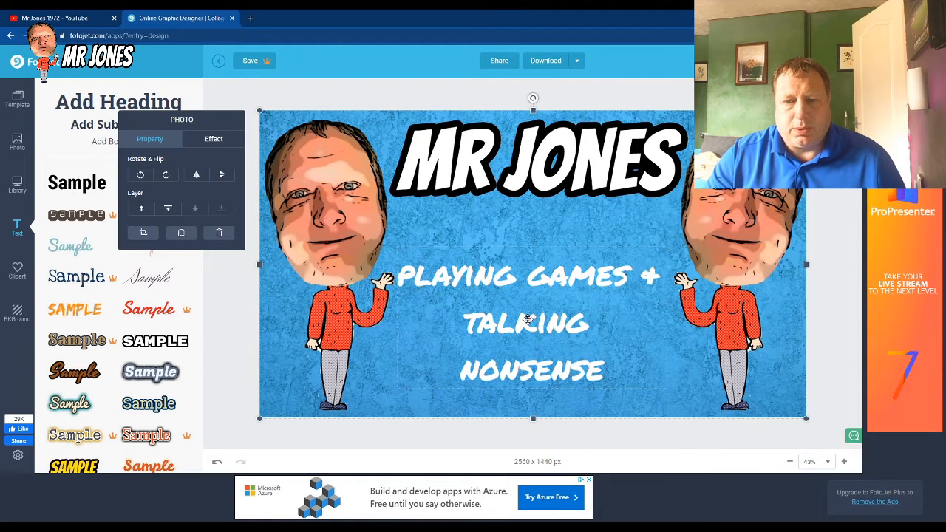
# - Narrow the tagline's text box so it wraps as "playing games / & talking / nonsense", and centre it below the channel name between the figures
pyautogui.moveTo(528, 332); pyautogui.dragTo(532, 297)
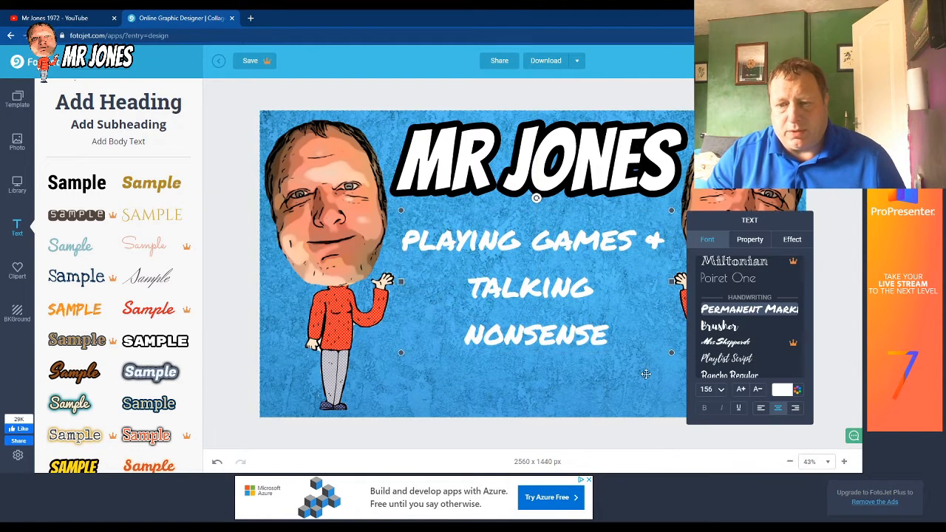
pyautogui.moveTo(660, 280); pyautogui.dragTo(687, 281)
pyautogui.click(551, 282)
pyautogui.moveTo(551, 282); pyautogui.dragTo(544, 312)
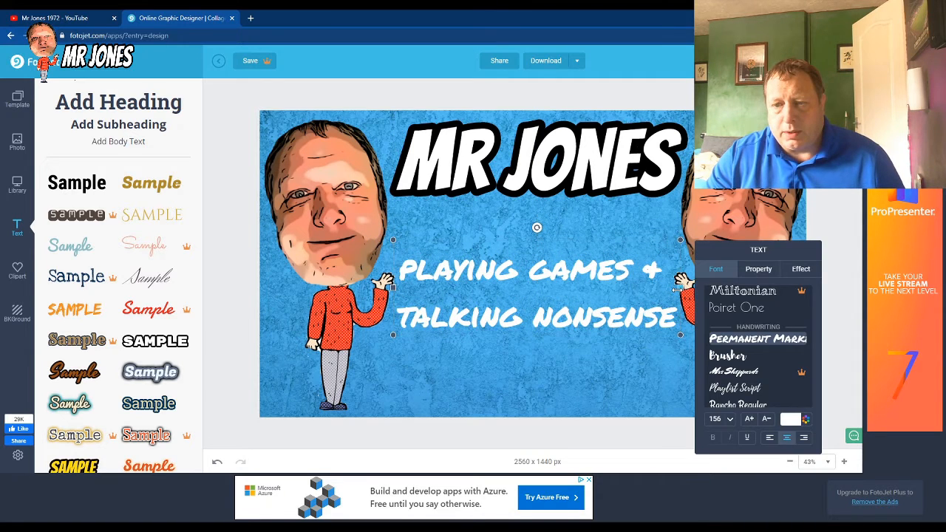
pyautogui.moveTo(678, 289); pyautogui.dragTo(660, 291)
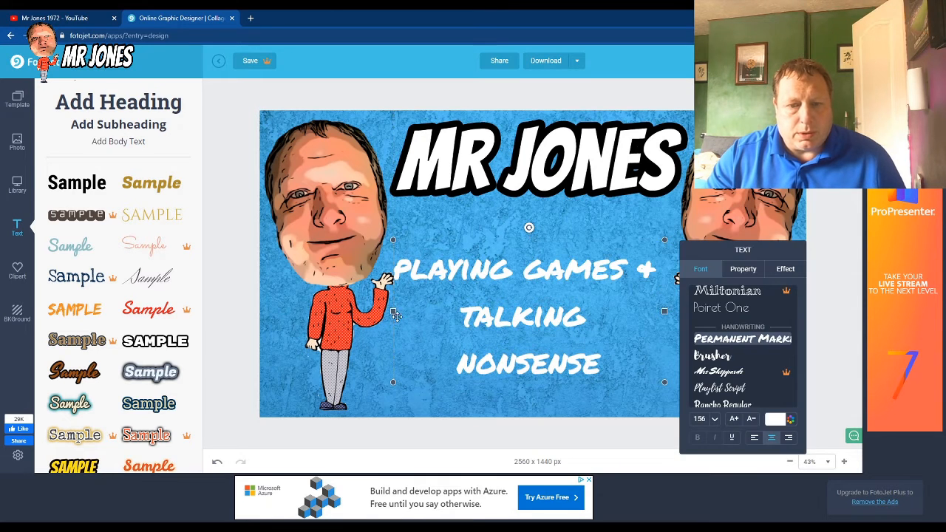
pyautogui.moveTo(393, 311); pyautogui.dragTo(408, 312)
pyautogui.moveTo(526, 296); pyautogui.dragTo(526, 280)
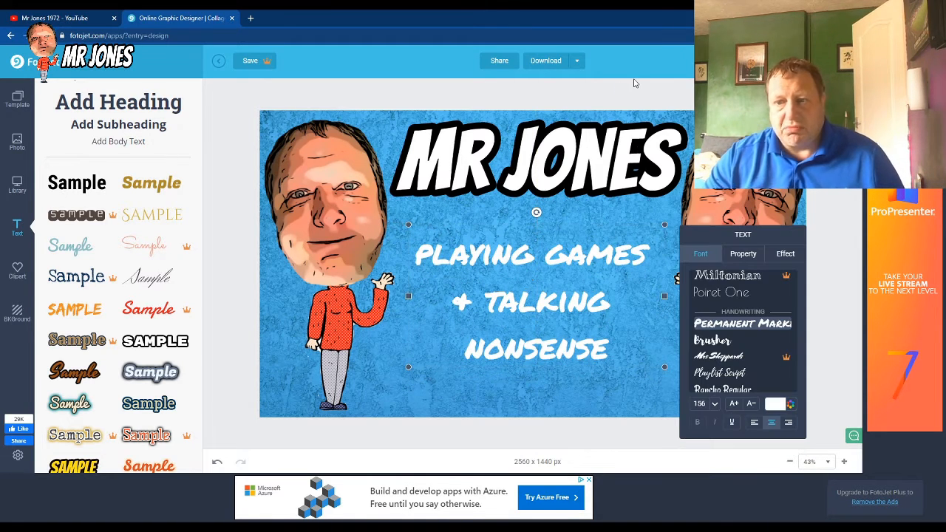
# - Give the tagline a black outline and make the outline thicker
pyautogui.click(786, 253)
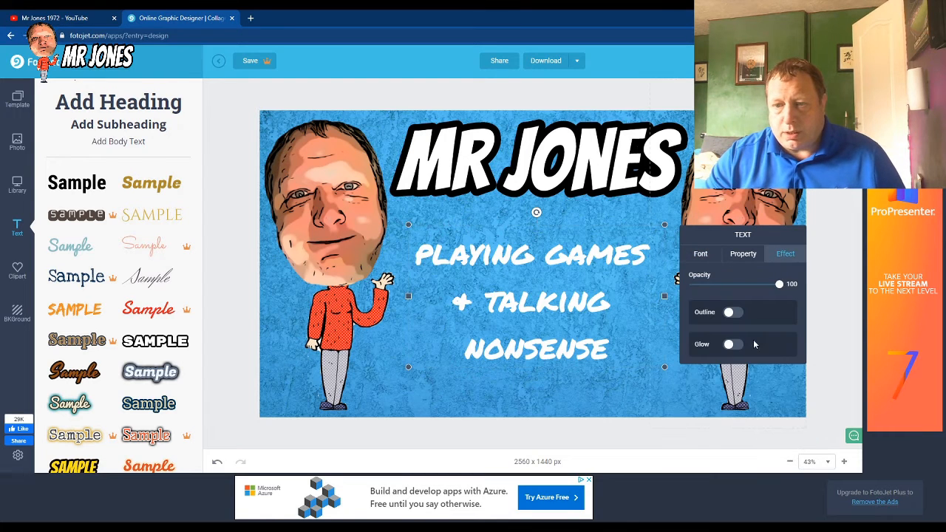
pyautogui.click(734, 313)
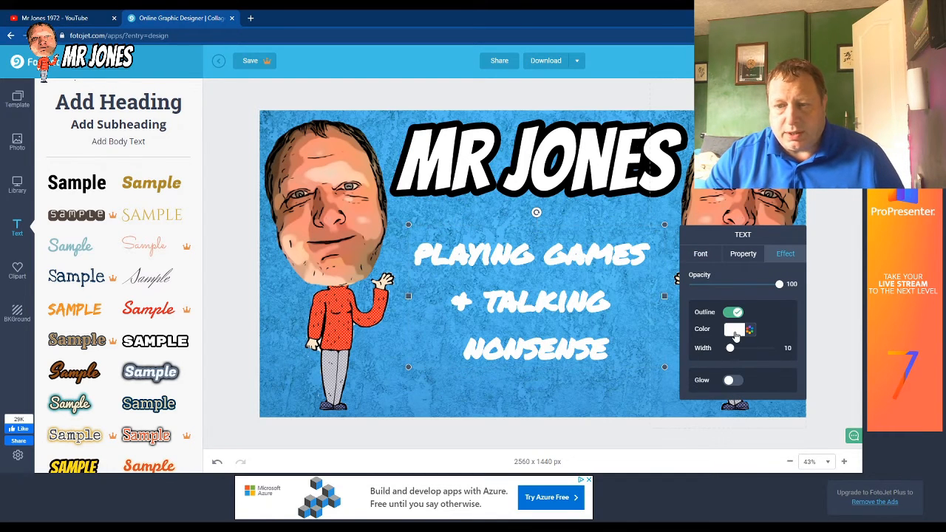
pyautogui.click(735, 330)
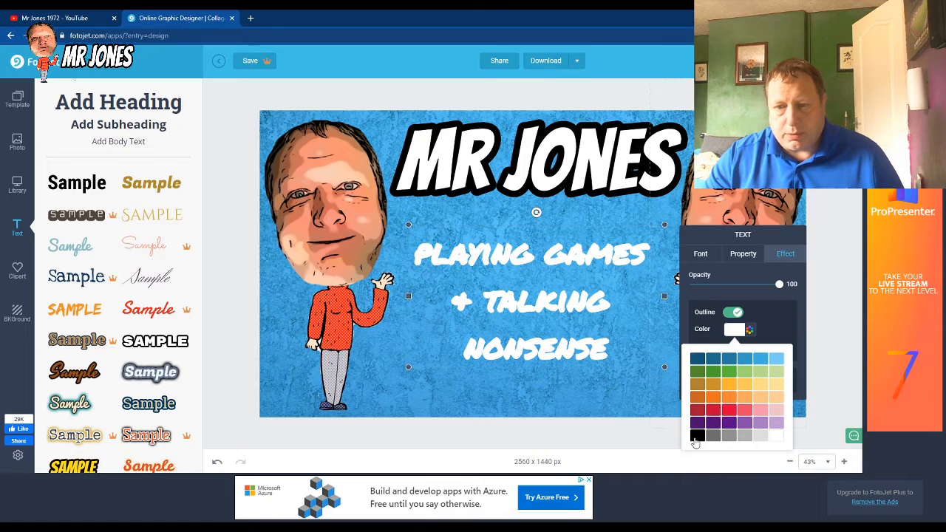
pyautogui.click(697, 435)
pyautogui.click(734, 338)
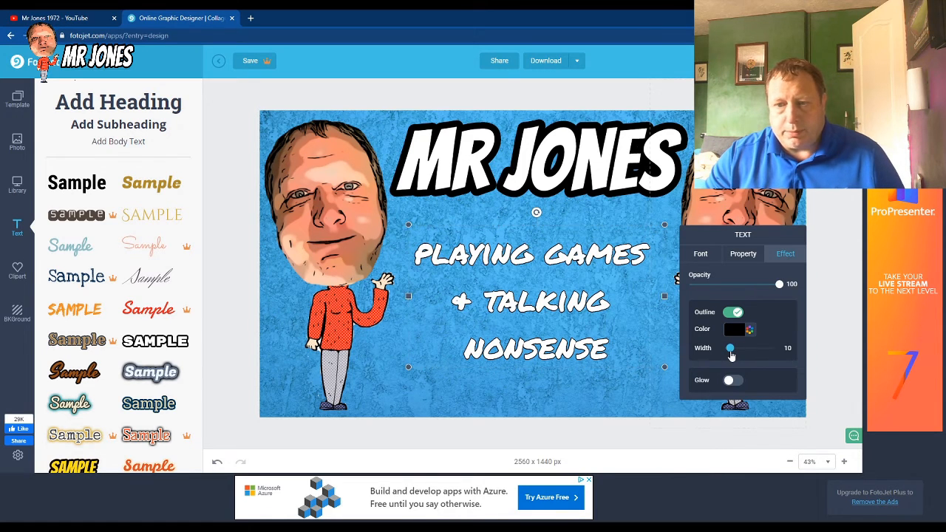
pyautogui.moveTo(733, 357); pyautogui.dragTo(754, 357)
pyautogui.click(835, 194)
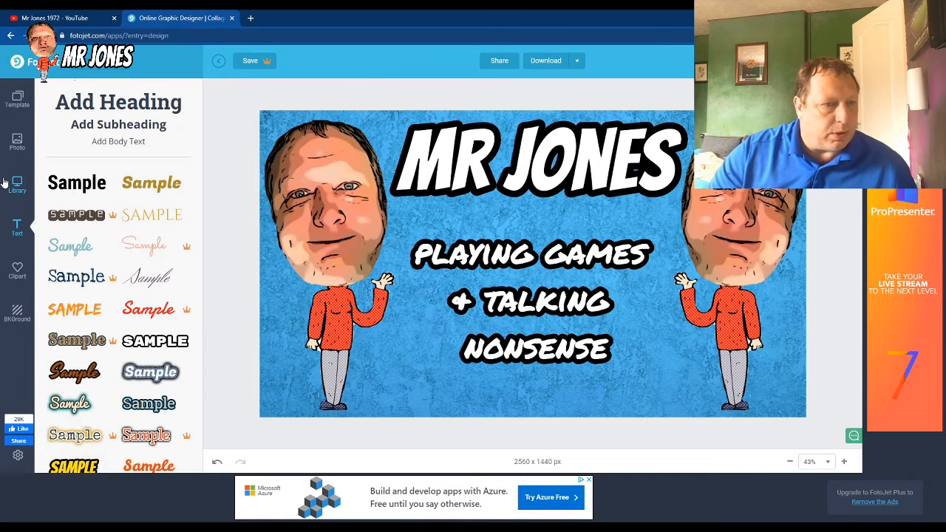
# - Add a plain solid line from the clipart shapes to the design
pyautogui.click(17, 271)
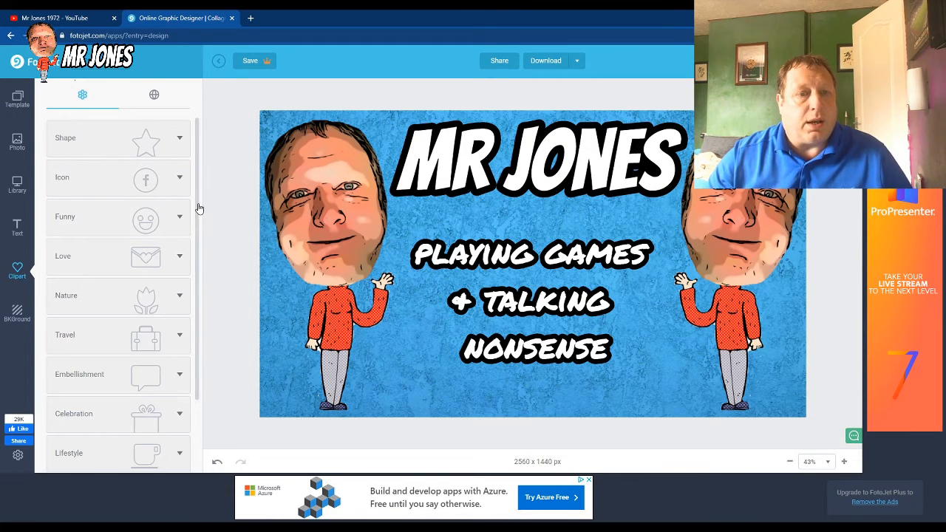
pyautogui.click(152, 95)
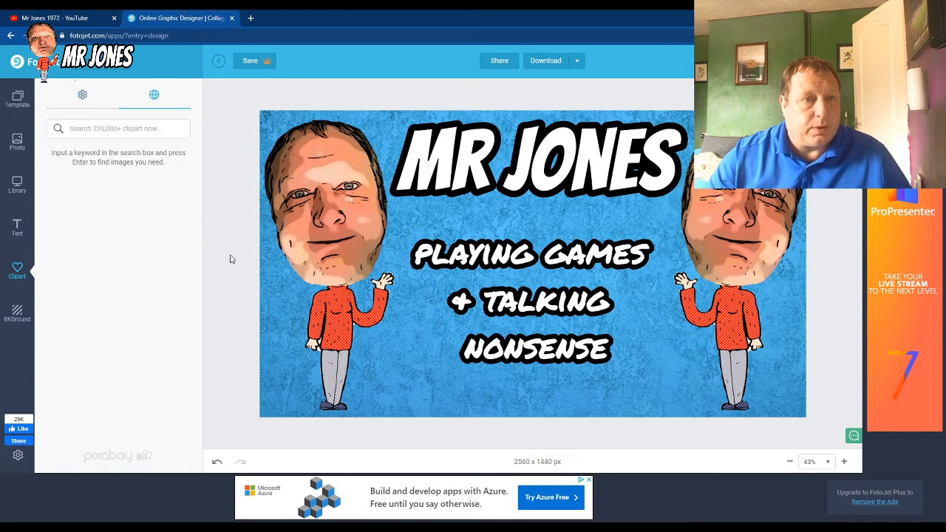
pyautogui.click(77, 99)
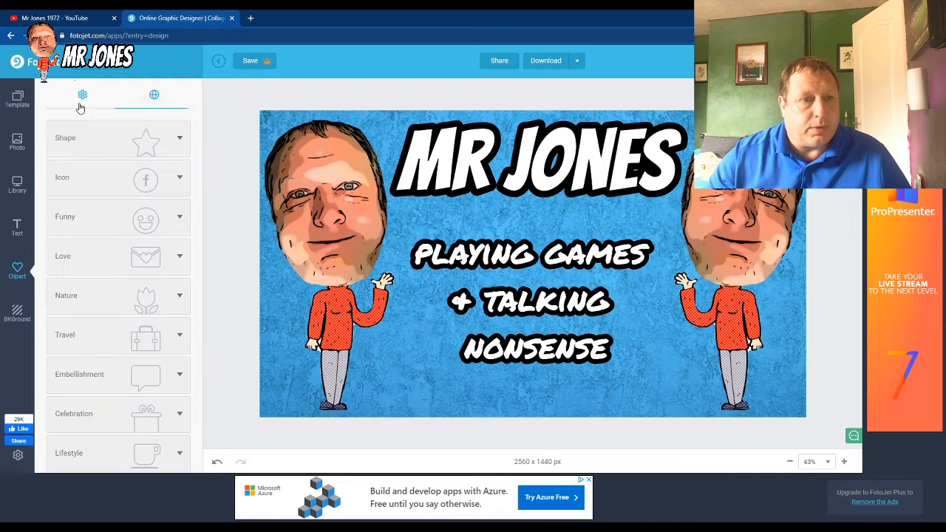
pyautogui.click(167, 142)
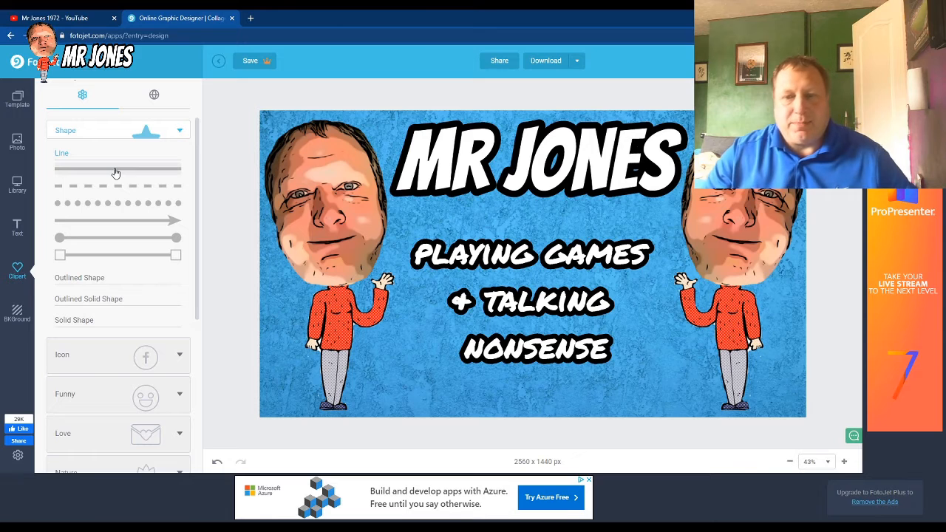
pyautogui.click(115, 169)
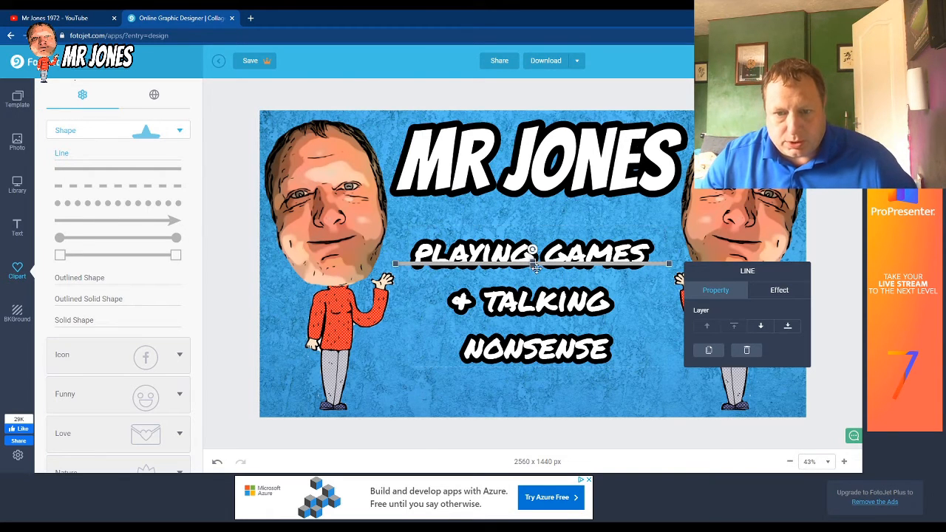
# - Stretch the line into a wide rectangular block that covers the channel name between the two figures' heads
pyautogui.moveTo(538, 269); pyautogui.dragTo(524, 304)
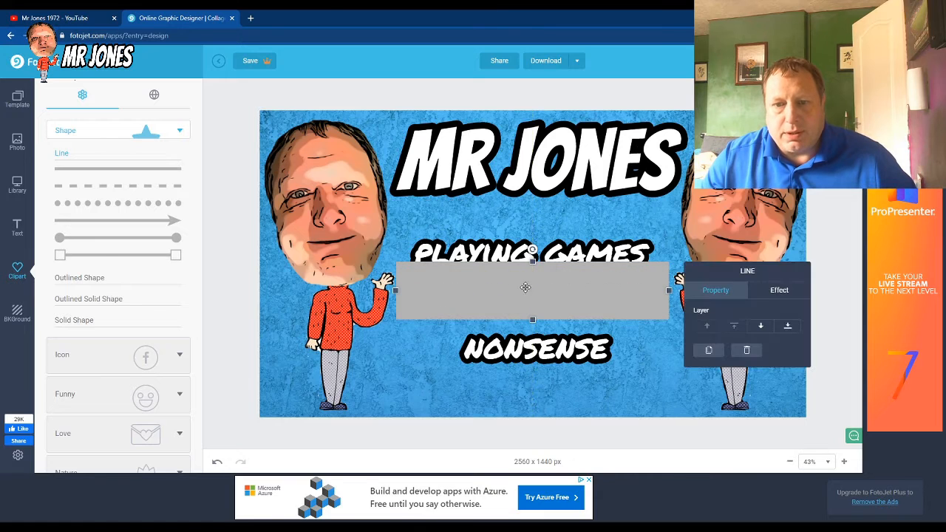
pyautogui.moveTo(533, 263); pyautogui.dragTo(533, 232)
pyautogui.moveTo(531, 259); pyautogui.dragTo(522, 156)
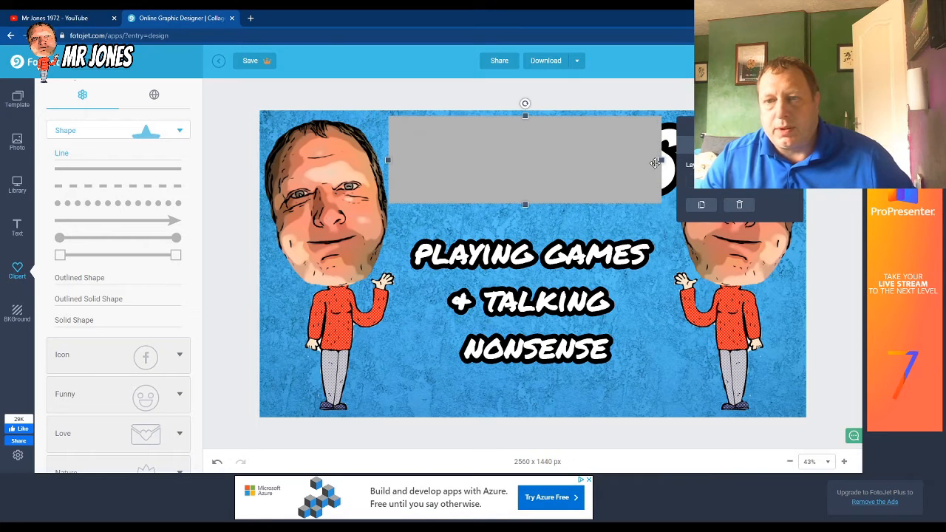
pyautogui.moveTo(660, 159); pyautogui.dragTo(689, 160)
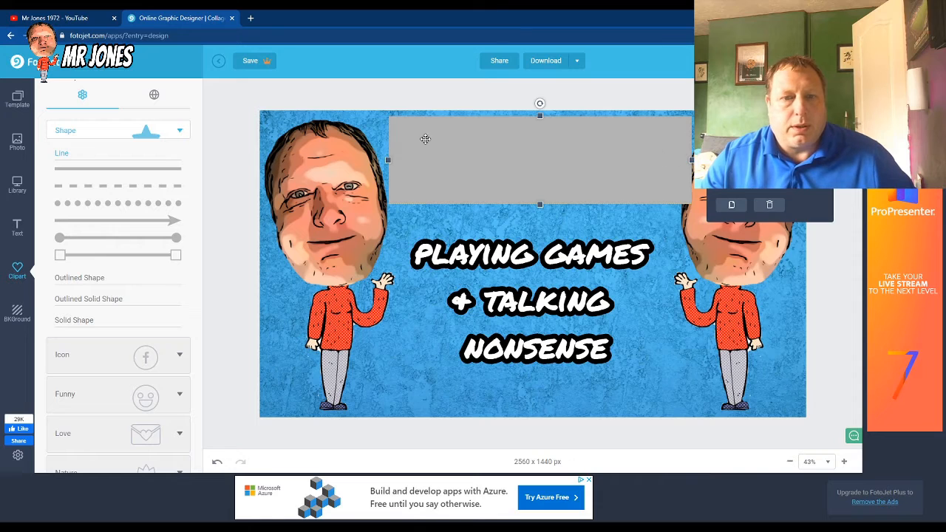
pyautogui.moveTo(388, 160); pyautogui.dragTo(376, 159)
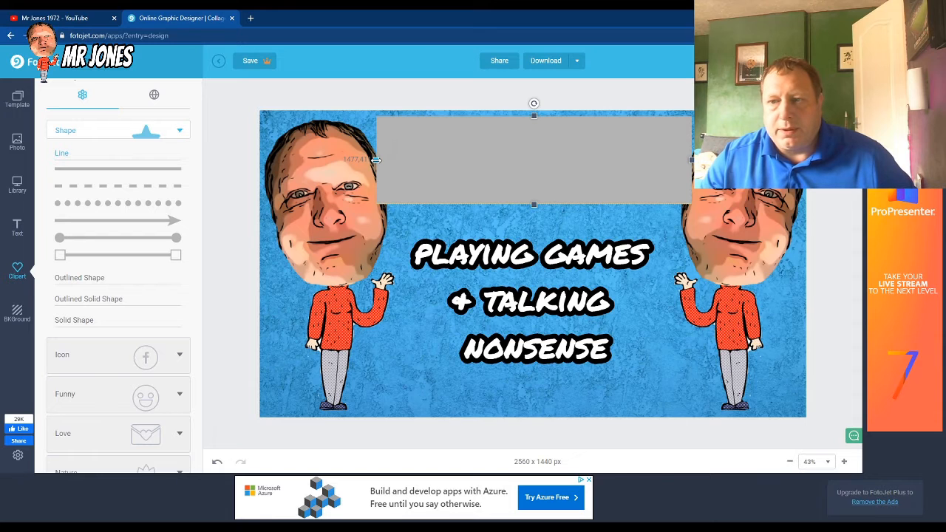
pyautogui.moveTo(376, 159); pyautogui.dragTo(377, 160)
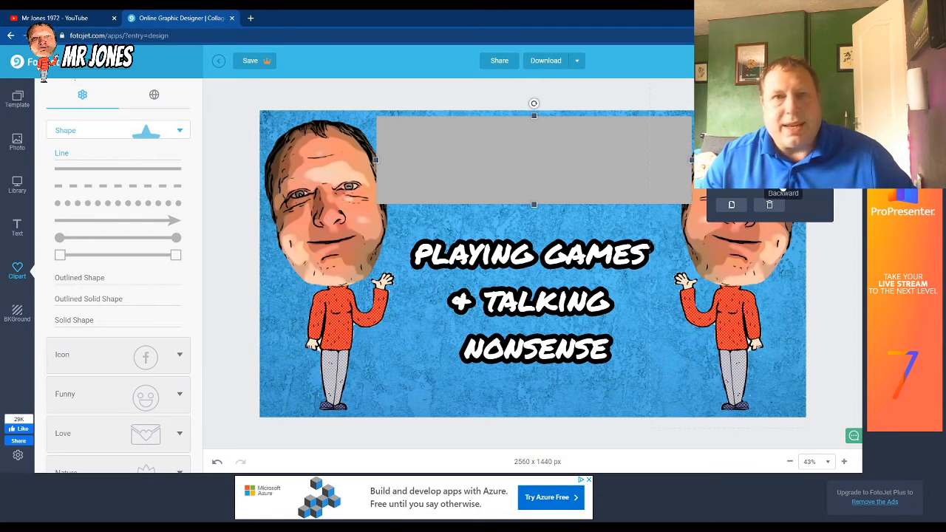
# - Send the block backward behind the channel name and recolour it dark blue
pyautogui.click(783, 180)
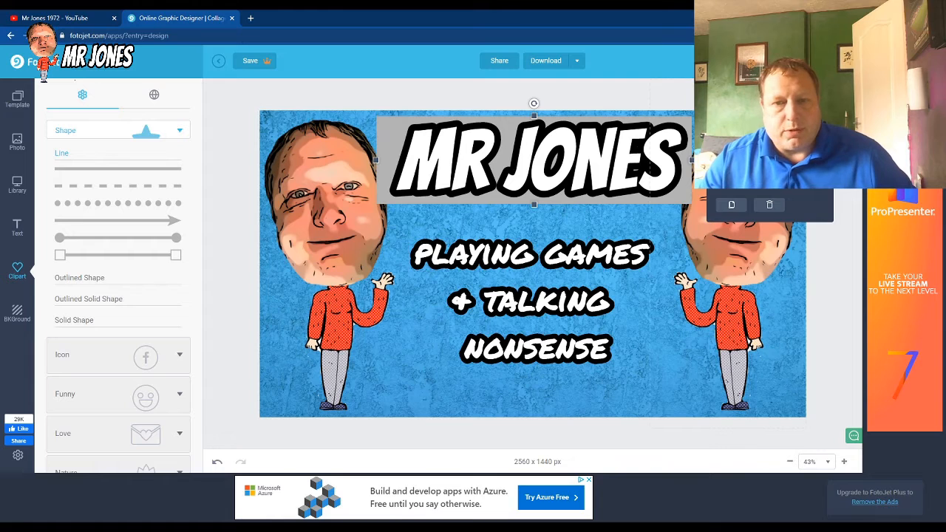
pyautogui.click(739, 155)
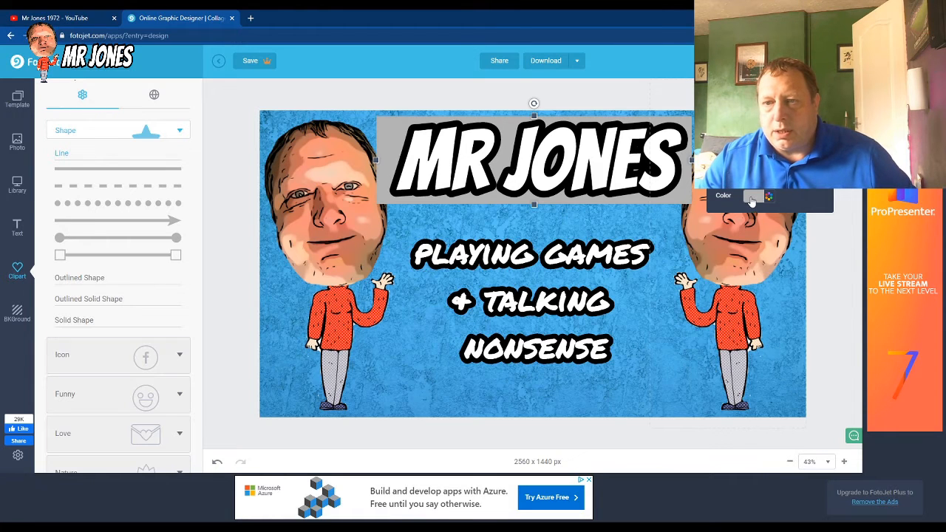
pyautogui.click(752, 197)
pyautogui.click(715, 225)
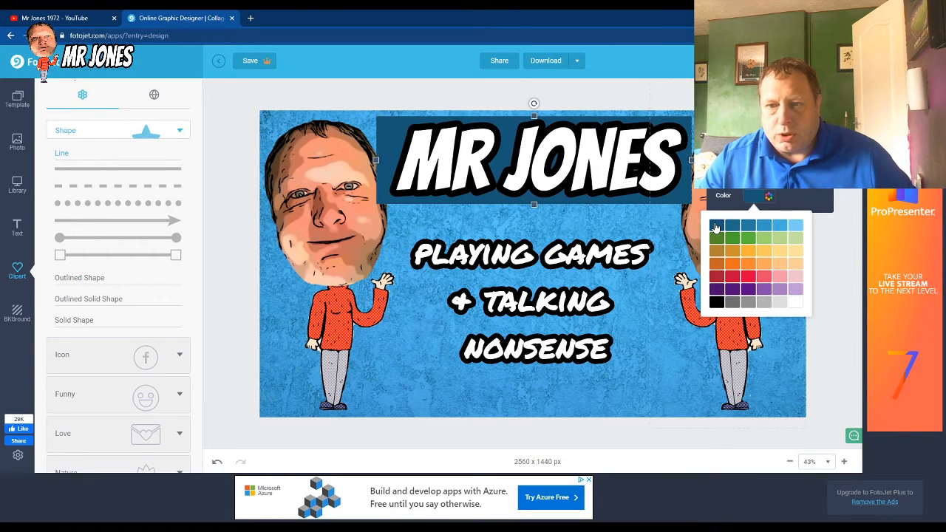
pyautogui.click(834, 288)
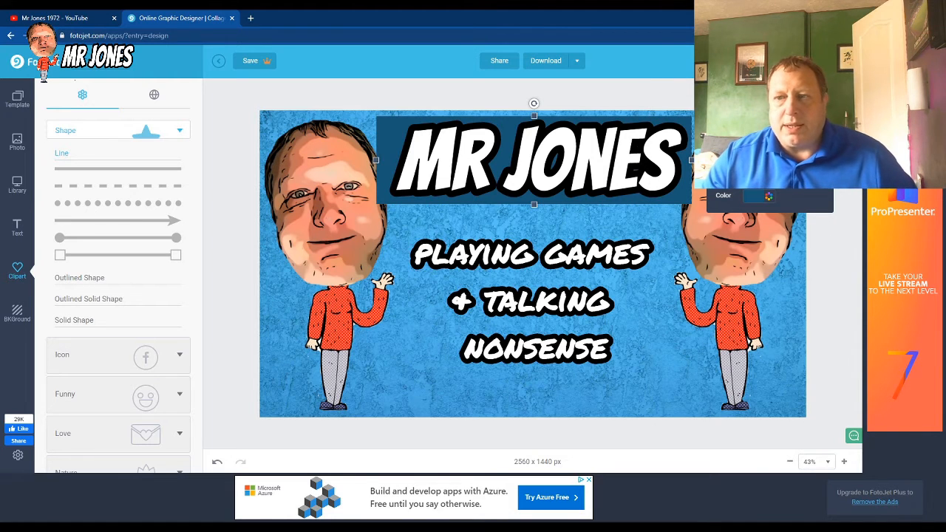
pyautogui.click(834, 166)
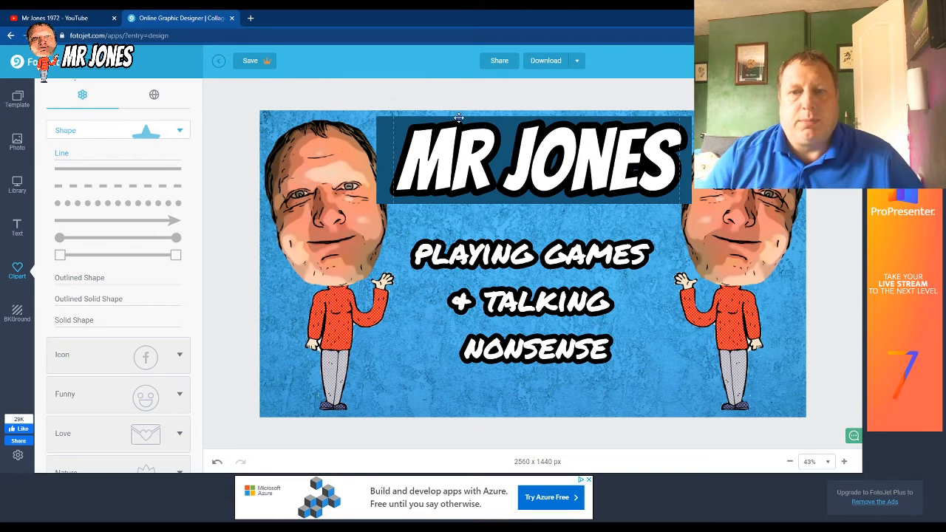
# - Rotate the dark blue block slightly counterclockwise so it sits tilted behind the channel name
pyautogui.click(382, 132)
pyautogui.moveTo(533, 103); pyautogui.dragTo(530, 103)
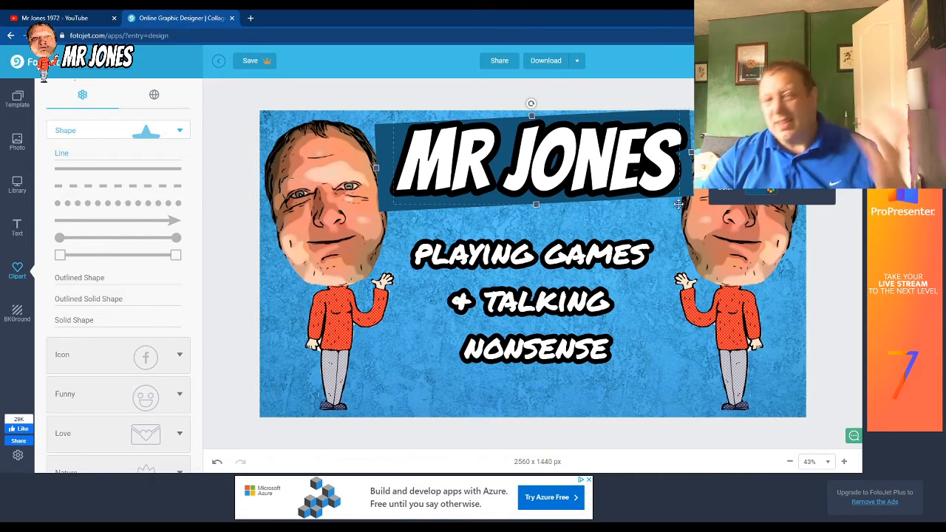
# - Add a plain solid line from the clipart shapes and stretch it into a large block covering the three-line tagline between the figures' hands
pyautogui.click(536, 274)
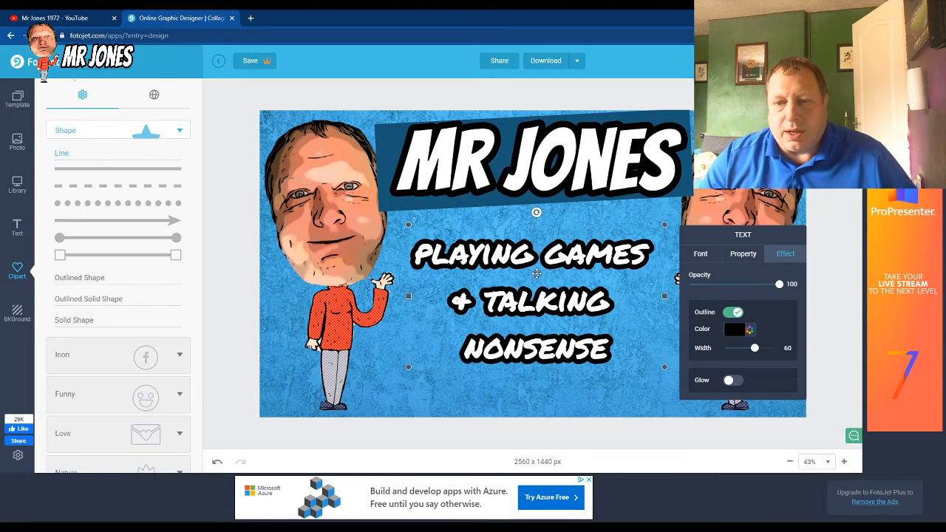
pyautogui.click(115, 169)
pyautogui.moveTo(533, 280); pyautogui.dragTo(532, 371)
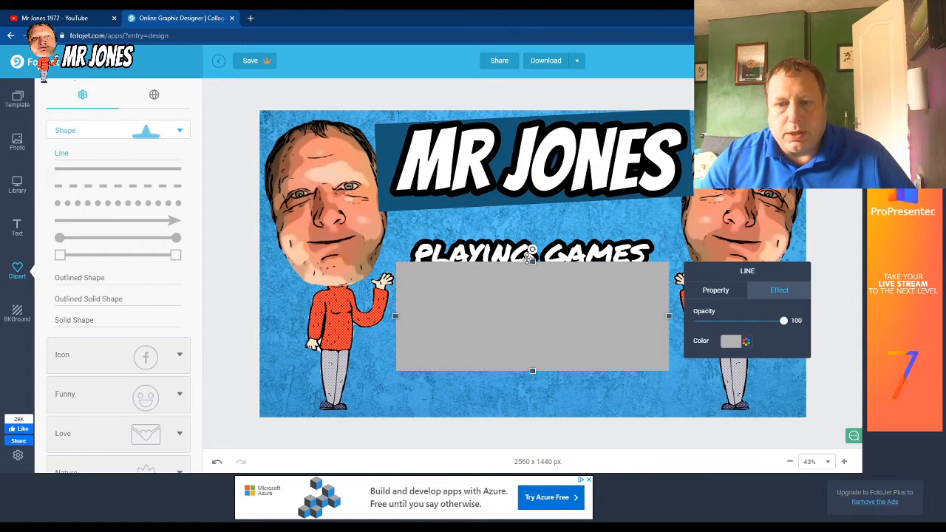
pyautogui.moveTo(532, 262); pyautogui.dragTo(533, 229)
pyautogui.moveTo(667, 301); pyautogui.dragTo(670, 300)
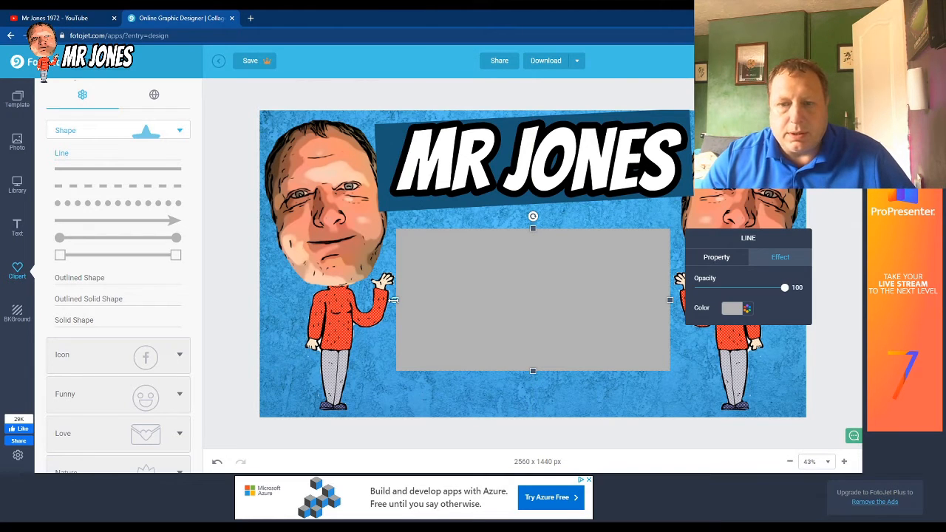
pyautogui.moveTo(669, 300); pyautogui.dragTo(672, 300)
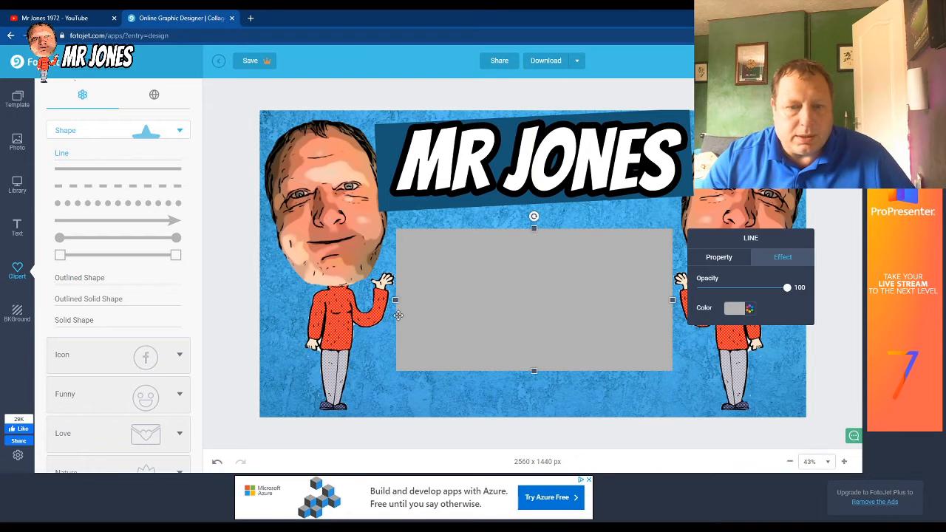
pyautogui.moveTo(396, 300); pyautogui.dragTo(395, 300)
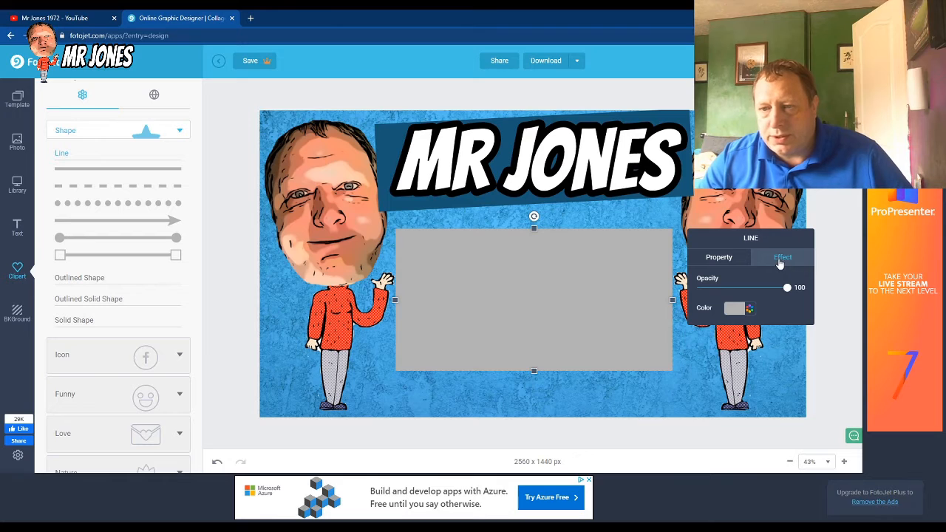
# - Send the grey block backward behind the tagline and recolour it dark blue to match the channel name's block
pyautogui.click(719, 258)
pyautogui.click(764, 294)
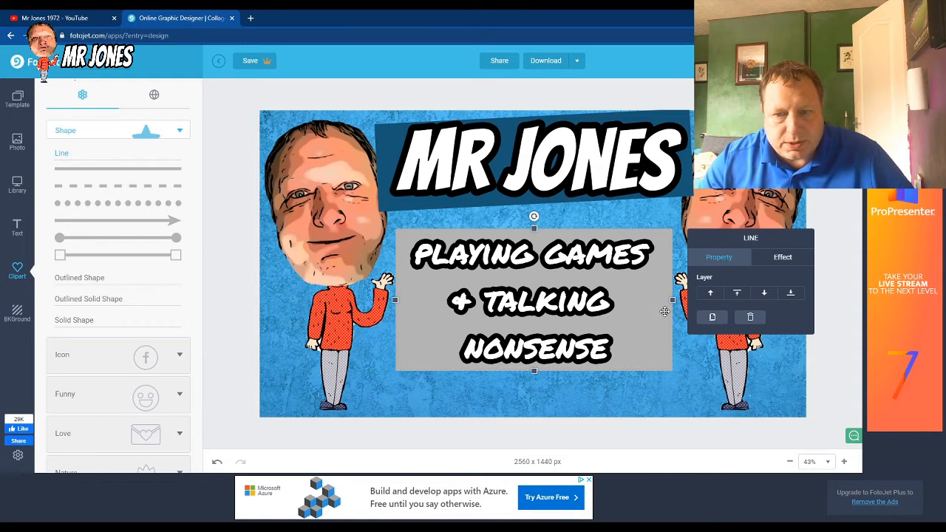
pyautogui.moveTo(672, 301); pyautogui.dragTo(670, 301)
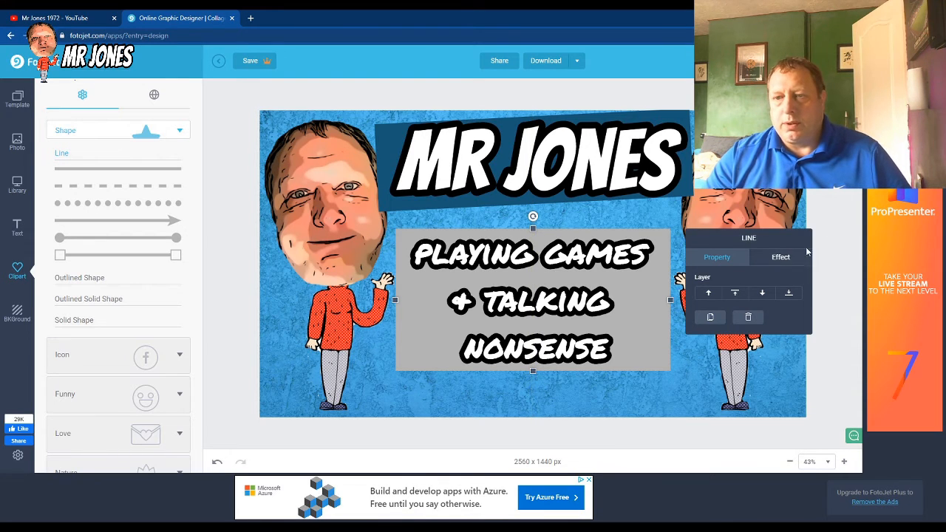
pyautogui.click(775, 261)
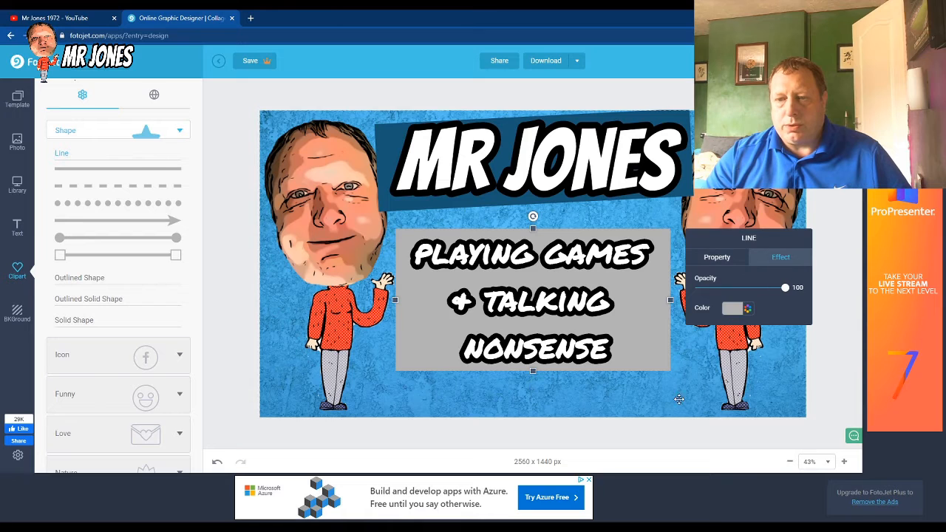
pyautogui.click(734, 311)
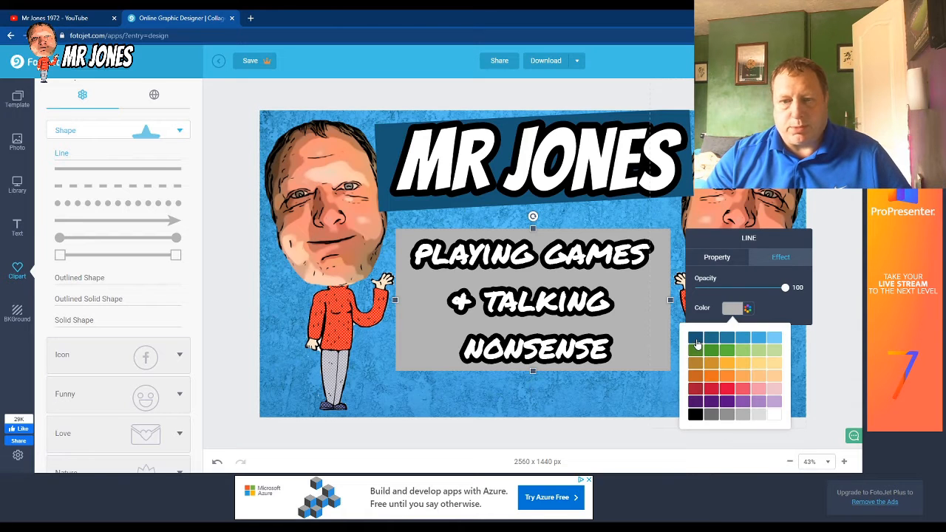
pyautogui.click(695, 338)
# - Rotate the tagline's dark blue block slightly clockwise and narrow it on both sides to fit between the figures' hands
pyautogui.click(532, 229)
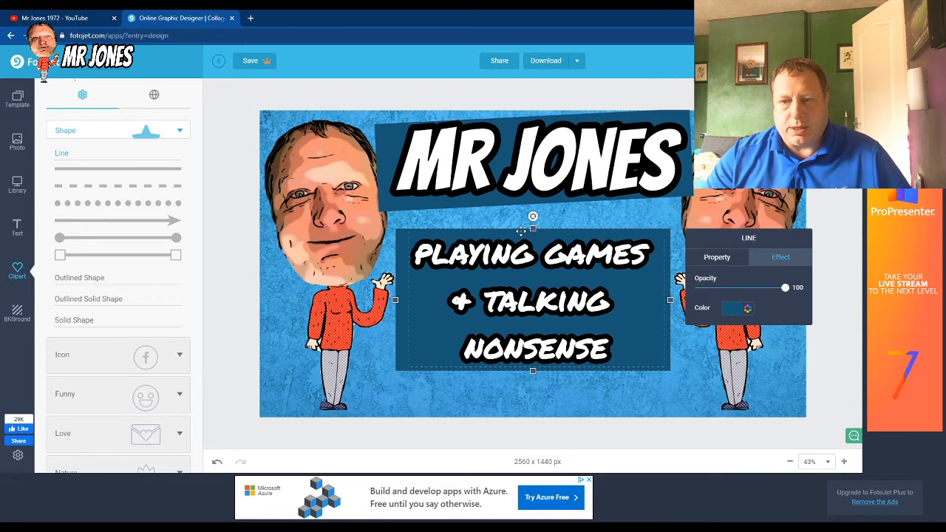
pyautogui.moveTo(532, 216); pyautogui.dragTo(540, 218)
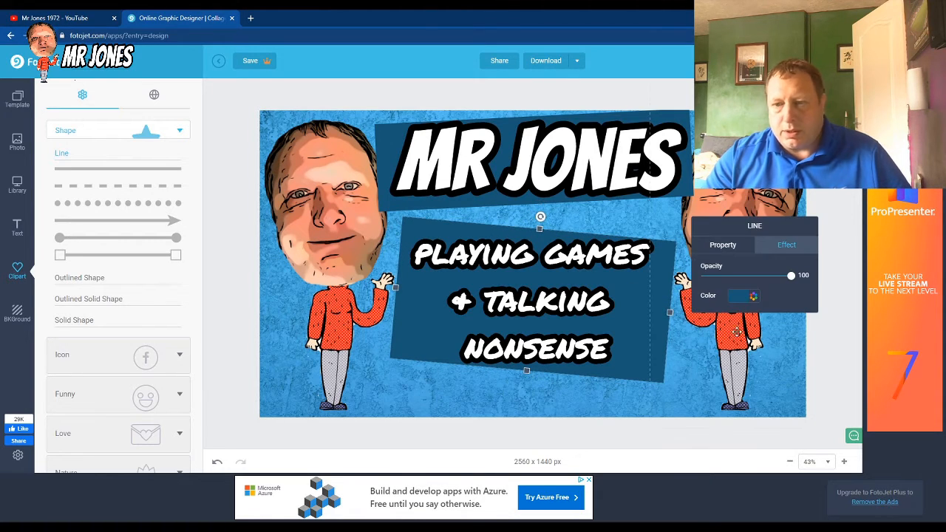
pyautogui.moveTo(671, 314); pyautogui.dragTo(665, 311)
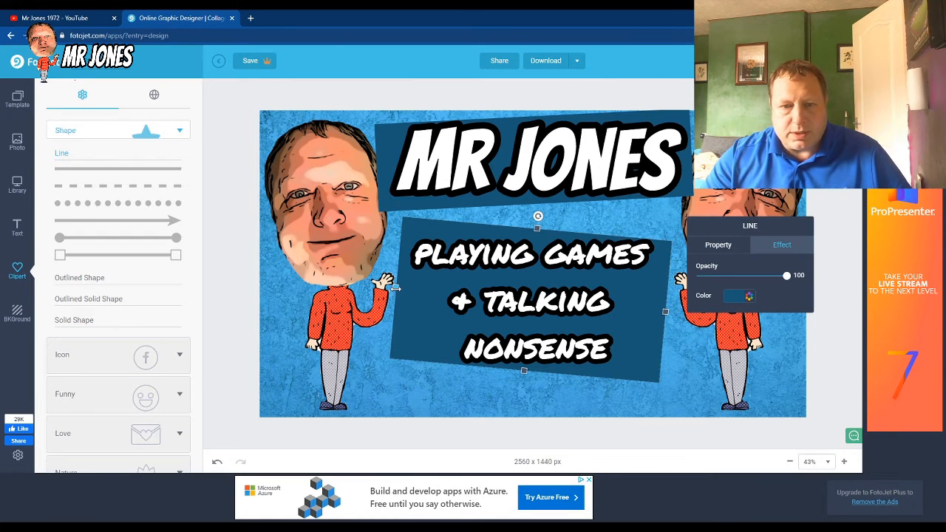
pyautogui.moveTo(396, 289); pyautogui.dragTo(400, 288)
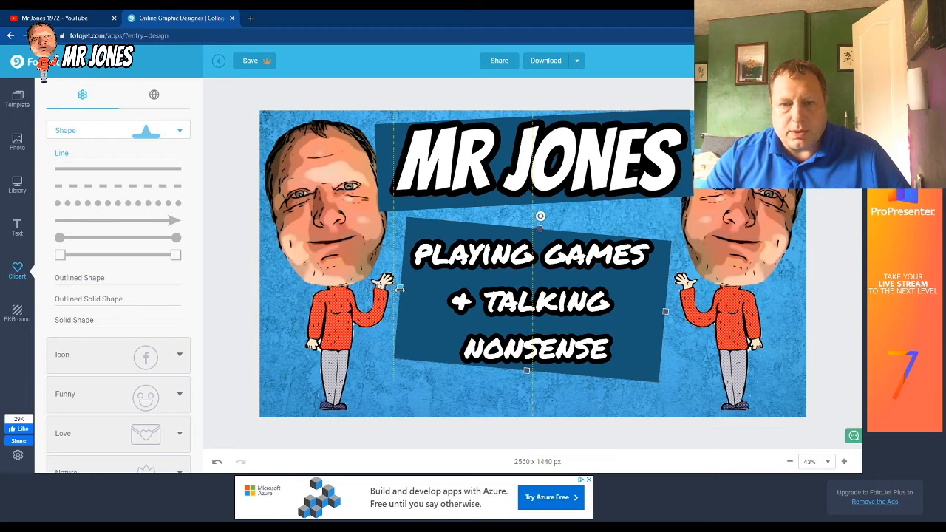
pyautogui.moveTo(666, 311); pyautogui.dragTo(661, 311)
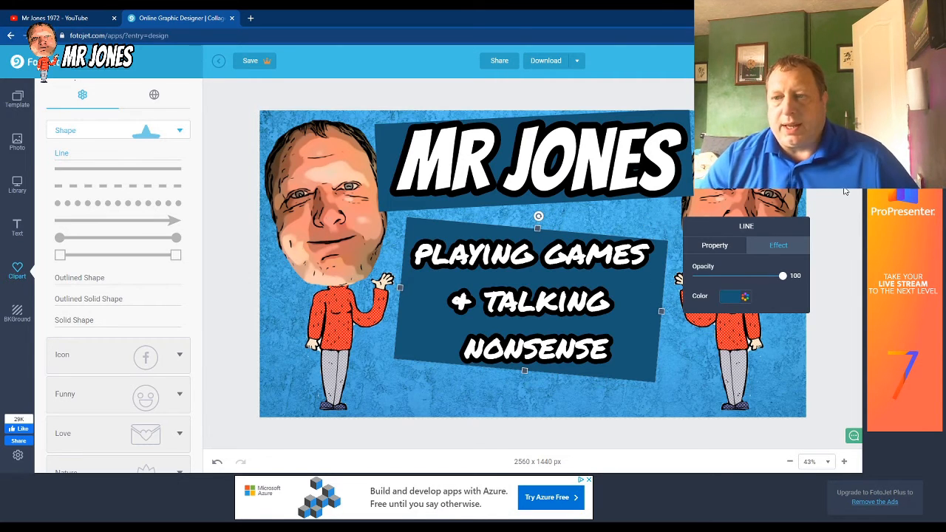
pyautogui.click(818, 196)
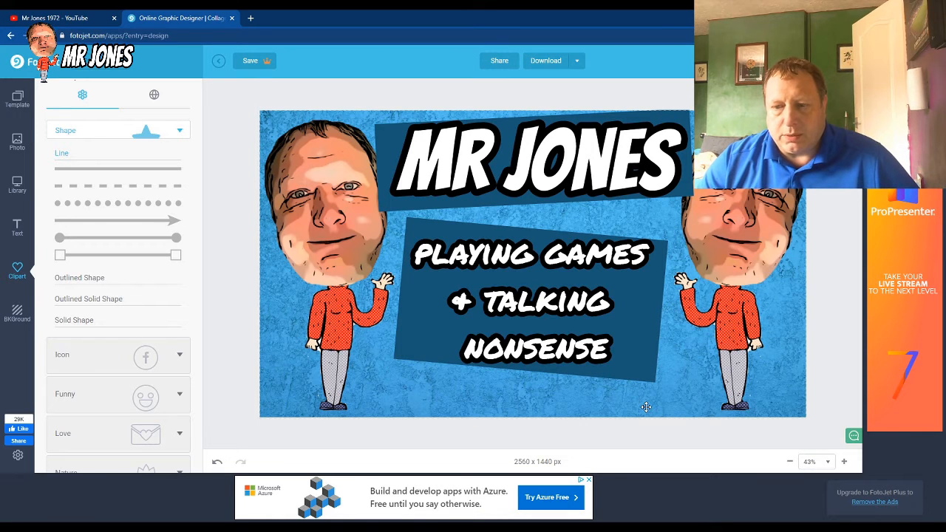
# - Add a subheading reading "subscribe here" and place it below the tagline's block near the design's lower edge
pyautogui.click(14, 230)
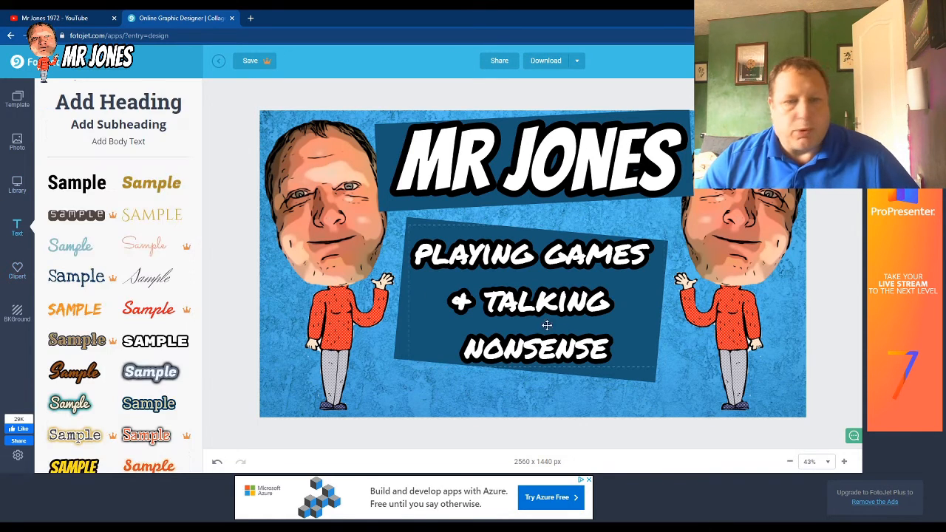
pyautogui.click(116, 127)
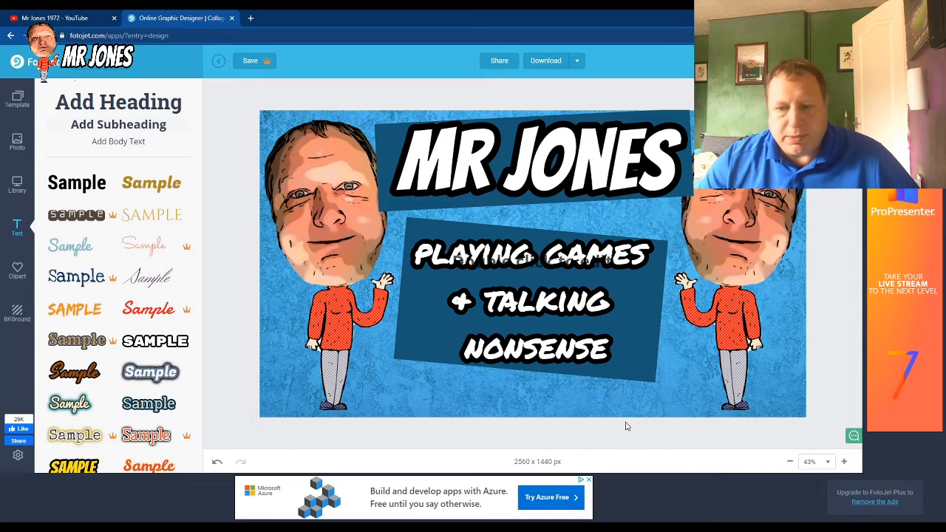
pyautogui.doubleClick(618, 268)
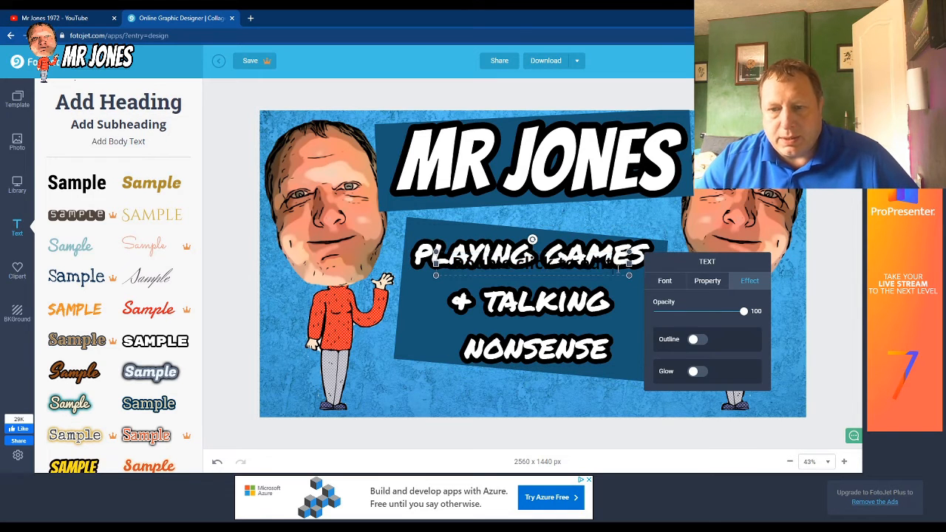
pyautogui.press('BackSpace')
pyautogui.press('BackSpace')
pyautogui.press('BackSpace')
pyautogui.press('BackSpace')
pyautogui.press('BackSpace')
pyautogui.press('BackSpace')
pyautogui.press('BackSpace')
pyautogui.press('BackSpace')
pyautogui.press('BackSpace')
pyautogui.press('BackSpace')
pyautogui.press('BackSpace')
pyautogui.press('BackSpace')
pyautogui.press('BackSpace')
pyautogui.press('BackSpace')
pyautogui.press('BackSpace')
pyautogui.press('BackSpace')
pyautogui.press('BackSpace')
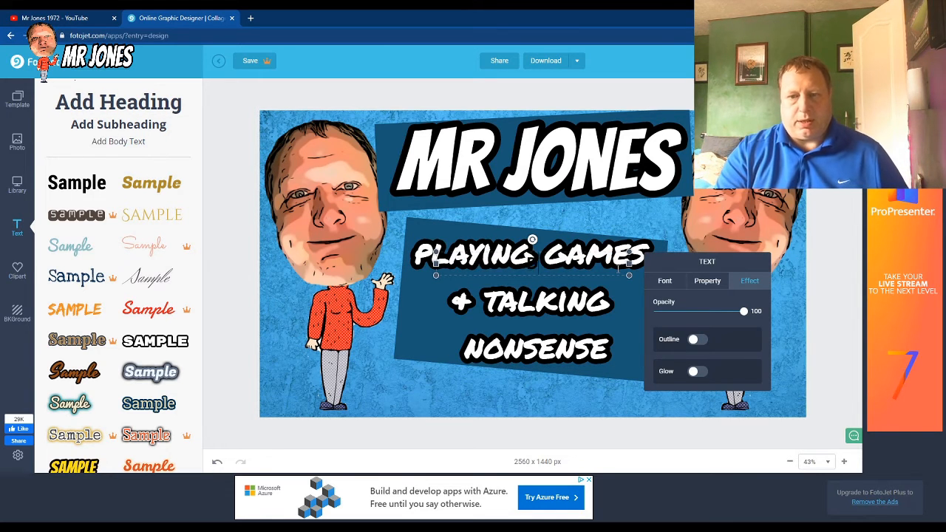
pyautogui.write('subscrib')
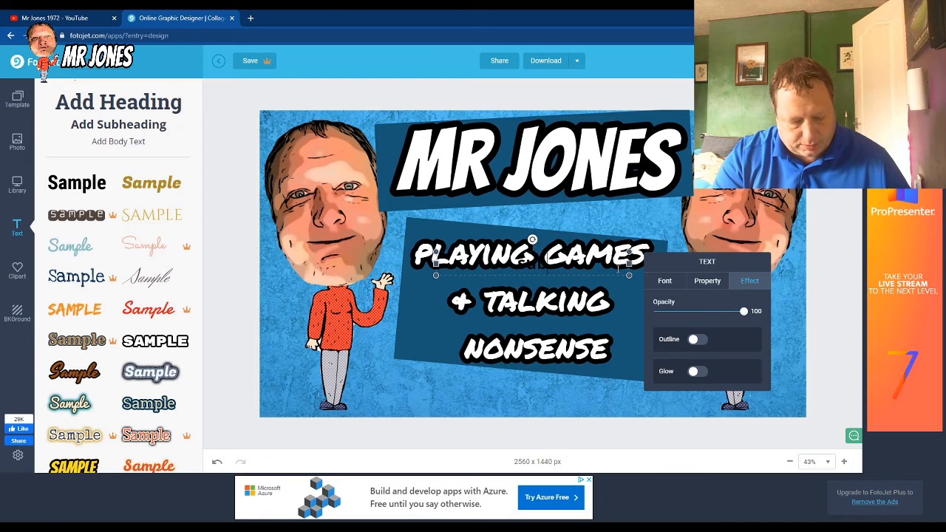
pyautogui.write('e here')
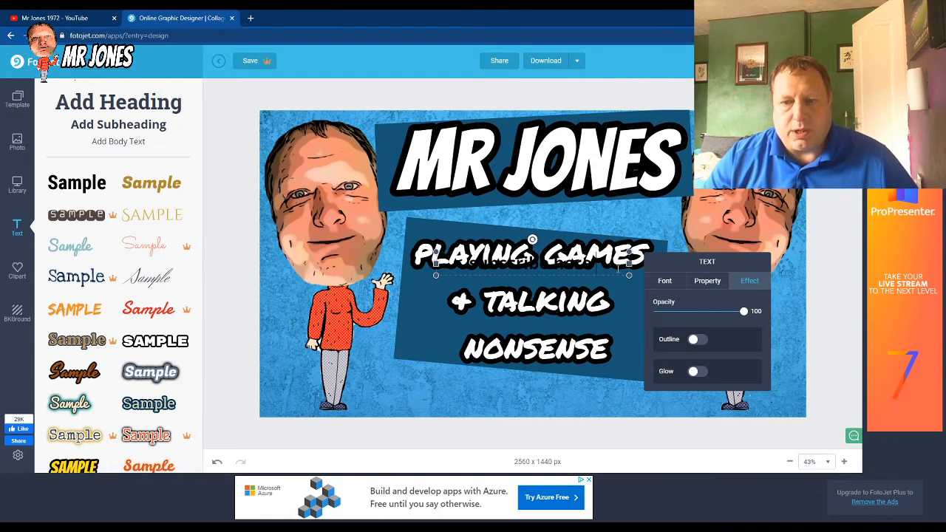
pyautogui.click(587, 250)
pyautogui.moveTo(538, 257); pyautogui.dragTo(547, 392)
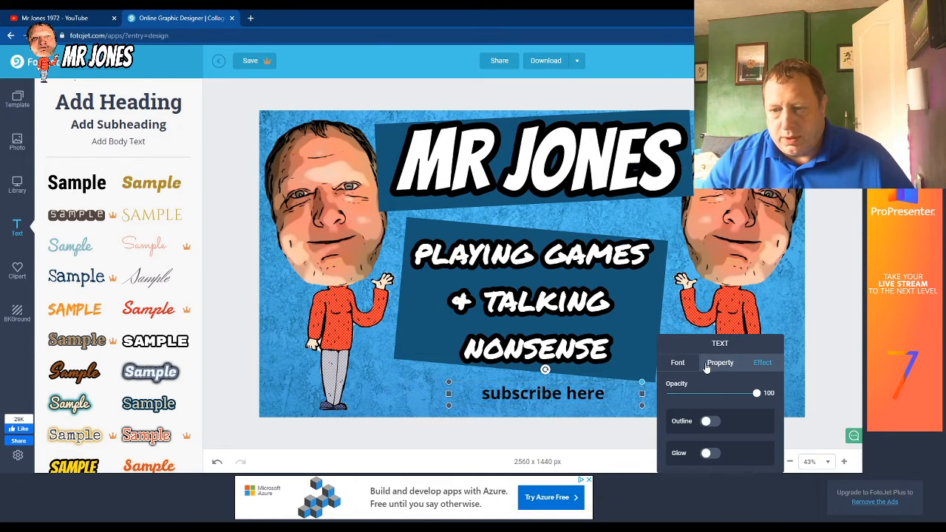
# - Colour the "subscribe here" text white and set its font to EDO SZ
pyautogui.click(677, 362)
pyautogui.click(752, 439)
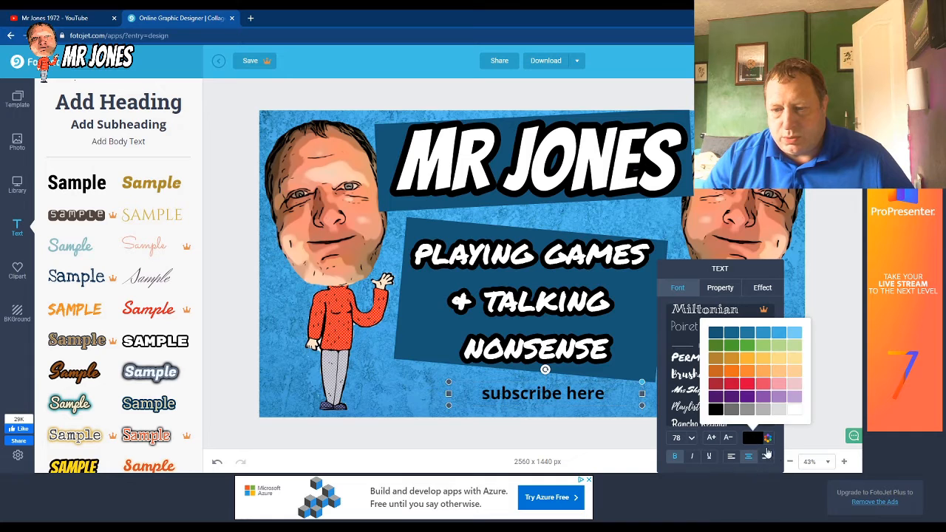
pyautogui.click(797, 412)
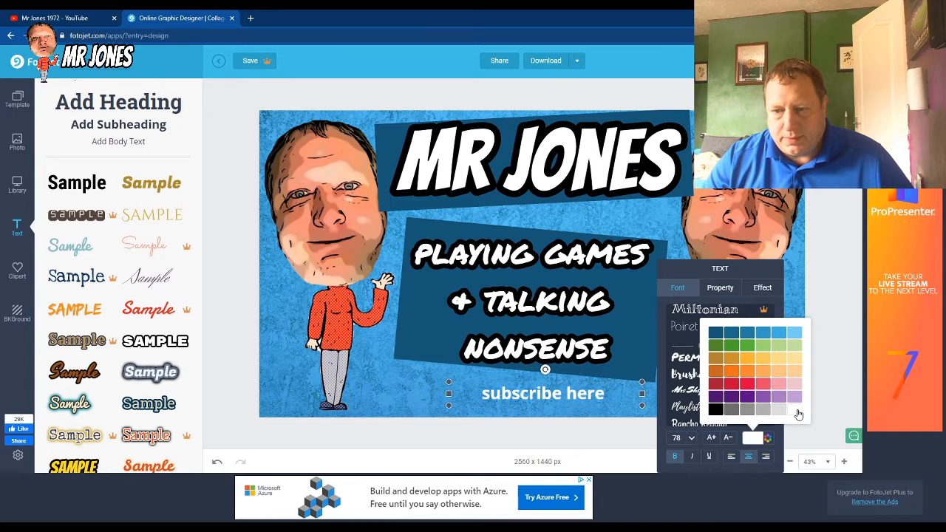
pyautogui.click(667, 336)
pyautogui.scroll(-1, 715, 359)
pyautogui.scroll(-5, 715, 359)
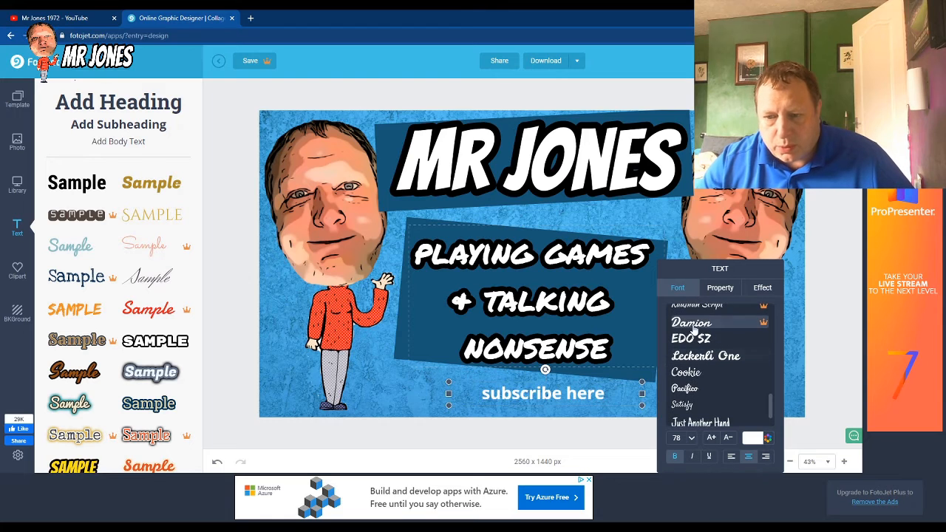
pyautogui.click(693, 339)
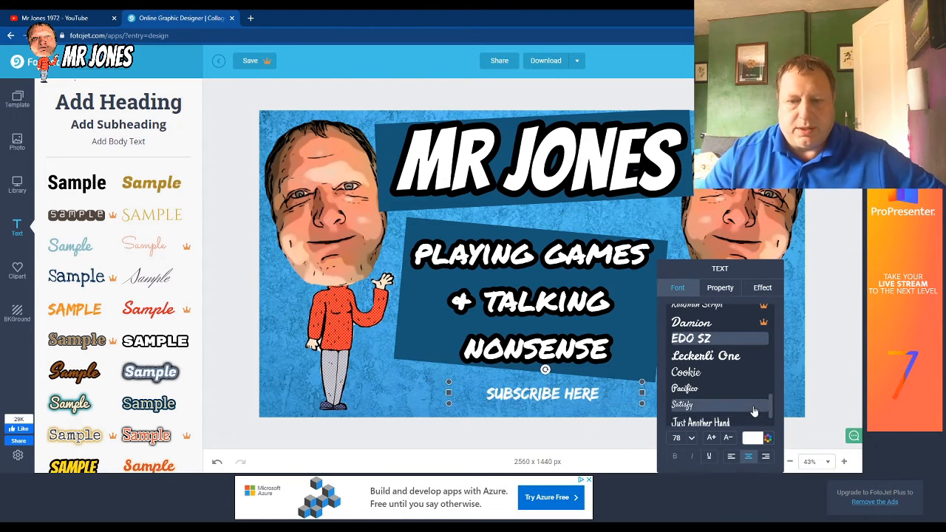
# - Give the "subscribe here" text a black outline and increase the outline's width
pyautogui.click(762, 288)
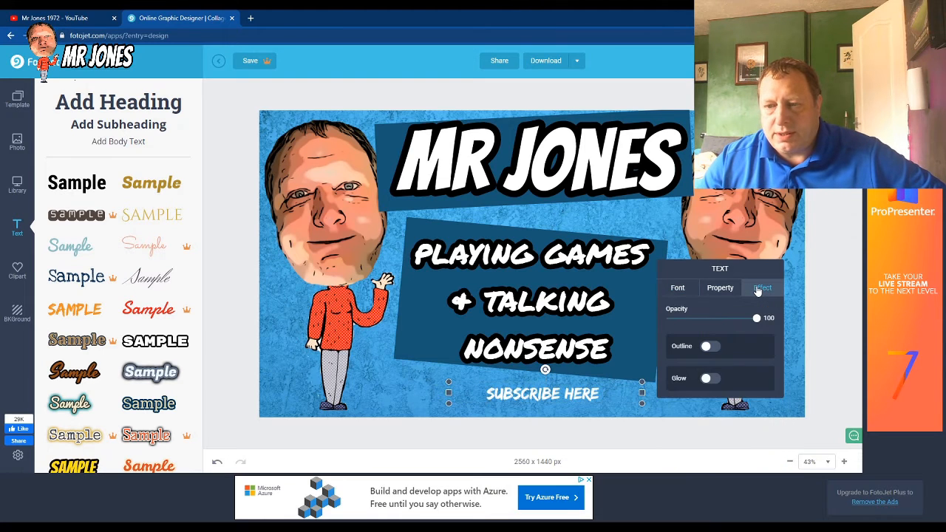
pyautogui.click(711, 347)
pyautogui.click(712, 365)
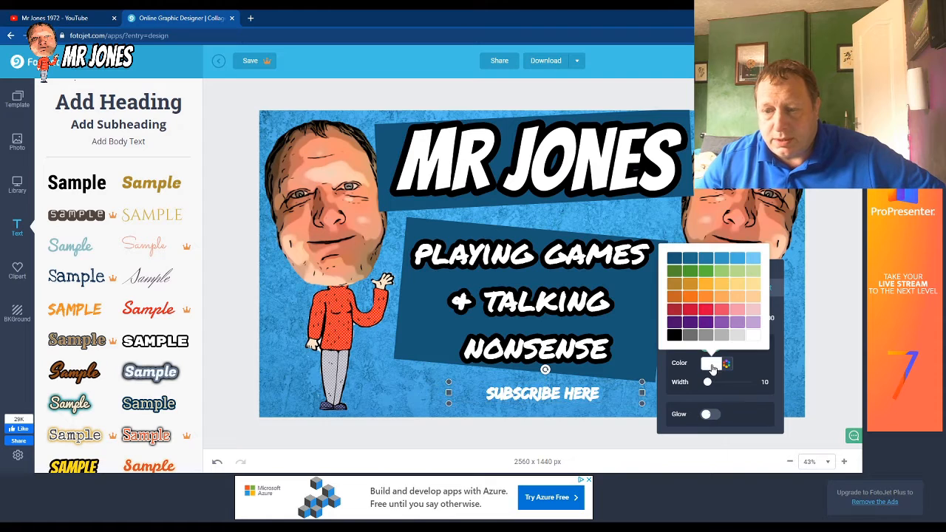
pyautogui.click(674, 337)
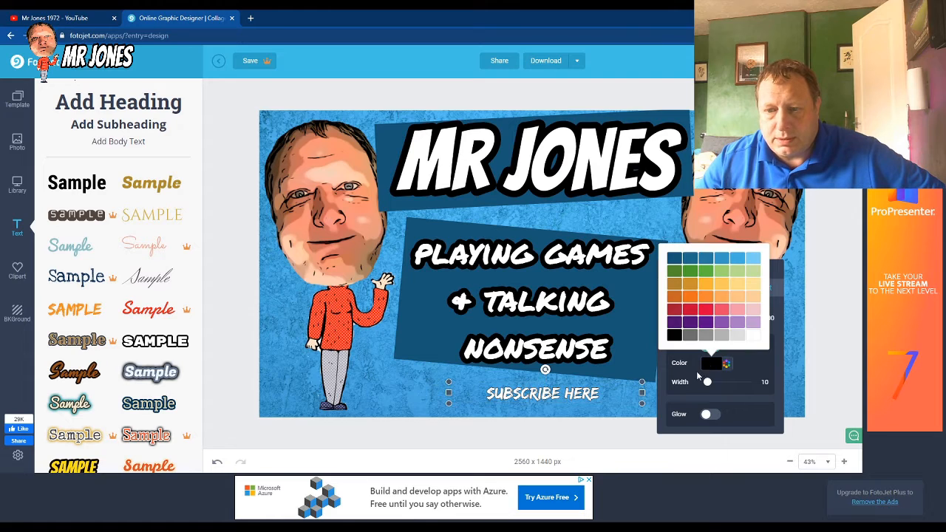
pyautogui.click(681, 371)
pyautogui.moveTo(706, 388); pyautogui.dragTo(737, 390)
pyautogui.click(831, 297)
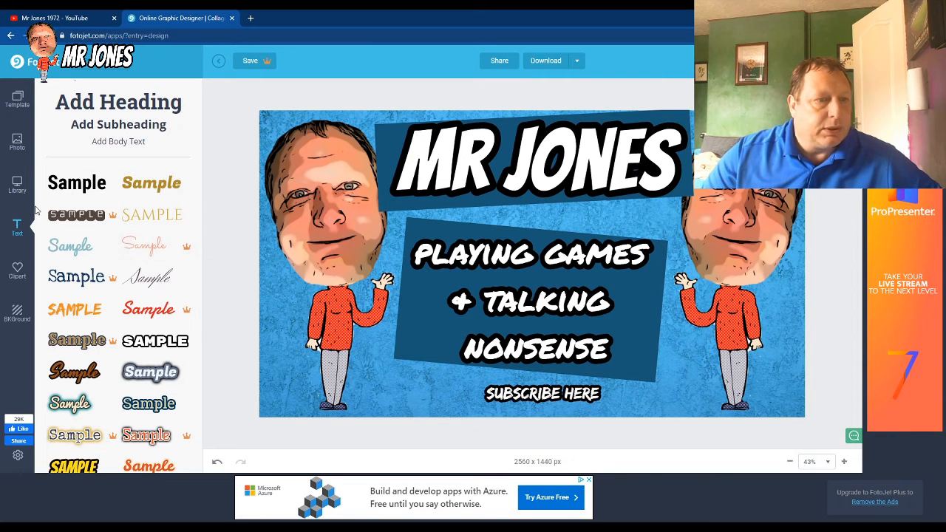
# - Add a plain solid line shaped into a small block around the "subscribe here" text and send it backward behind the text
pyautogui.click(17, 271)
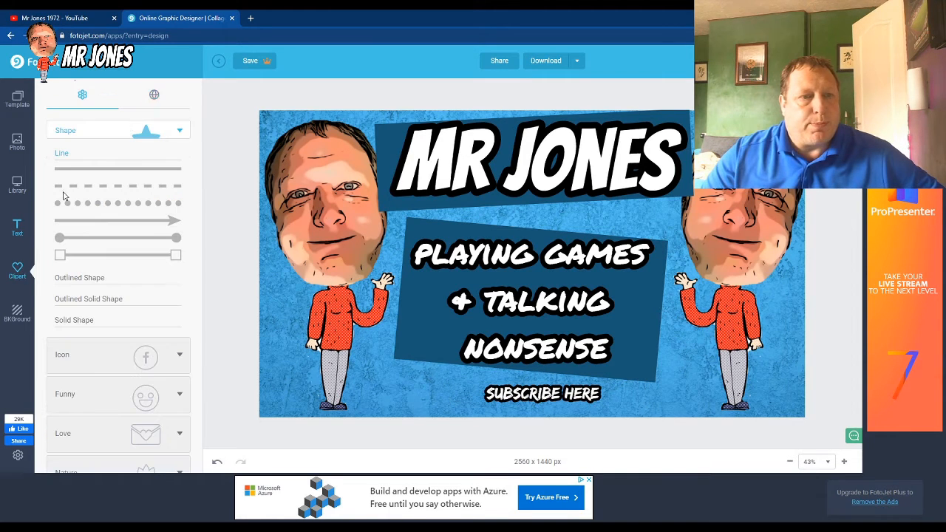
pyautogui.click(110, 169)
pyautogui.moveTo(533, 264); pyautogui.dragTo(540, 388)
pyautogui.moveTo(400, 397); pyautogui.dragTo(570, 377)
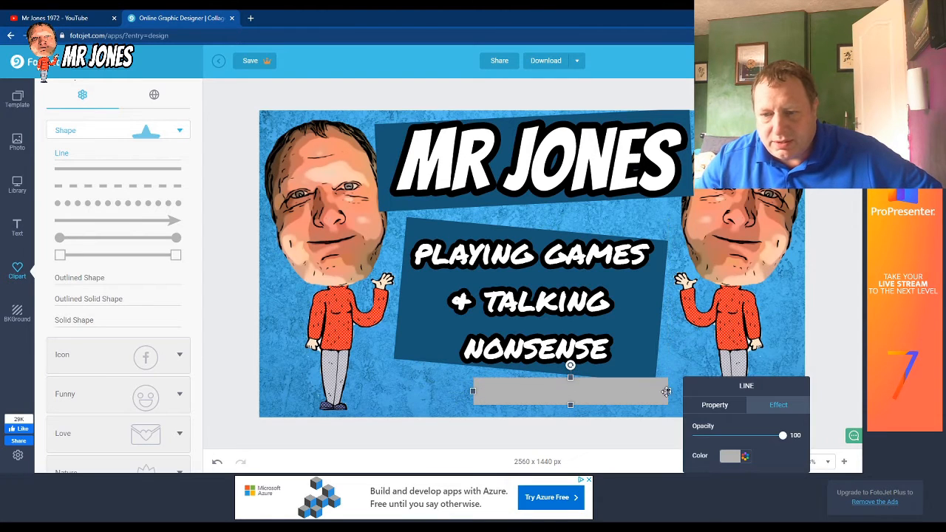
pyautogui.moveTo(669, 390); pyautogui.dragTo(607, 392)
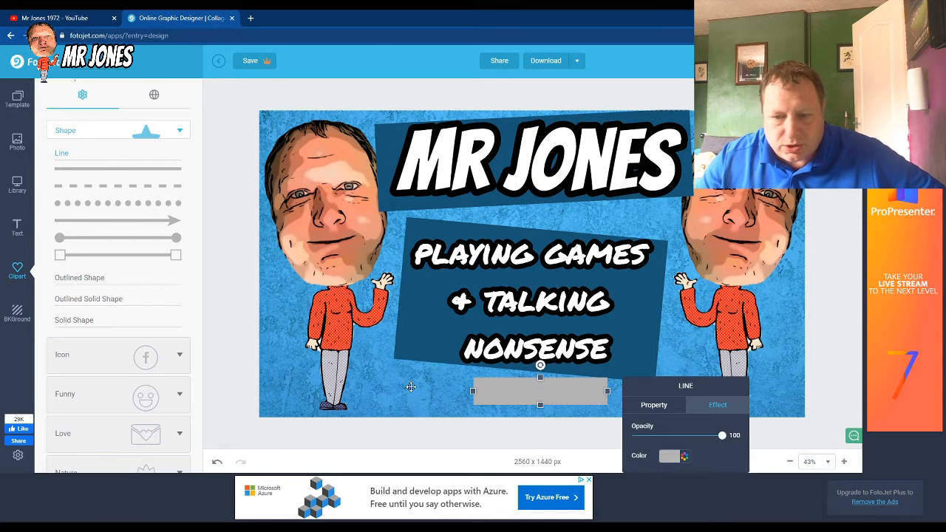
pyautogui.click(655, 404)
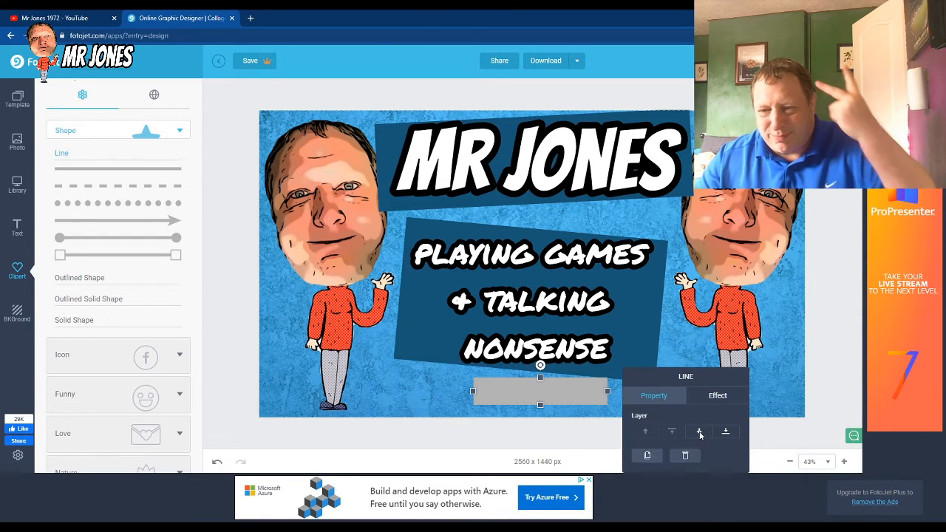
pyautogui.click(694, 435)
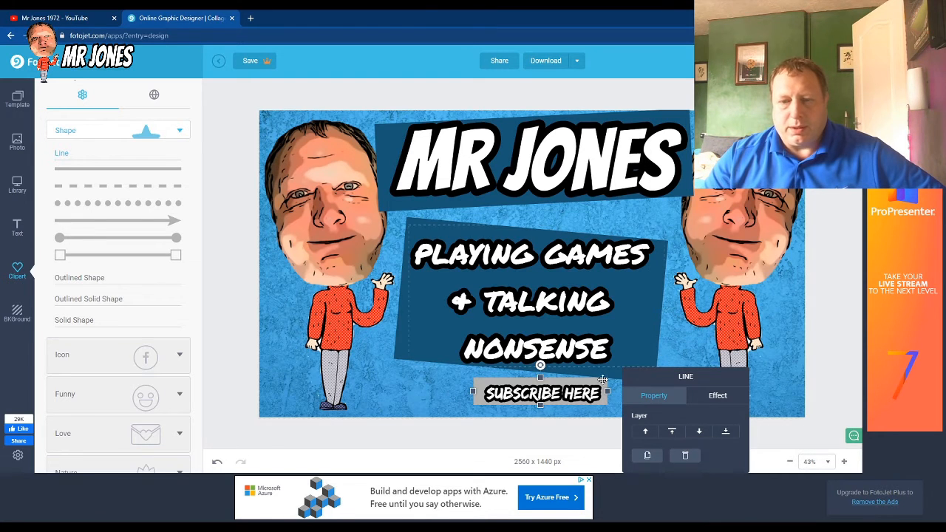
# - Move the "subscribe here" text and its grey block toward the design's lower-right corner and adjust the block's width around the text
pyautogui.click(529, 393)
pyautogui.moveTo(529, 394); pyautogui.dragTo(642, 397)
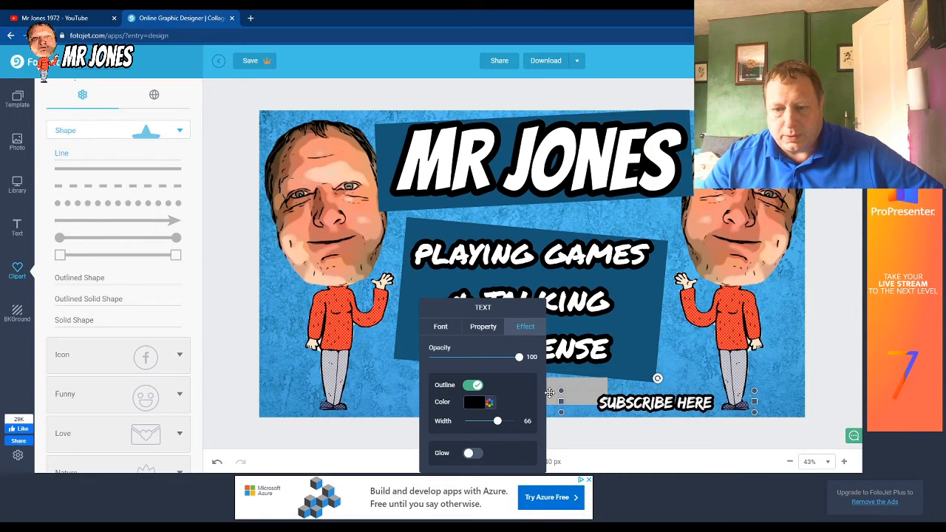
pyautogui.click(550, 392)
pyautogui.moveTo(550, 393); pyautogui.dragTo(645, 403)
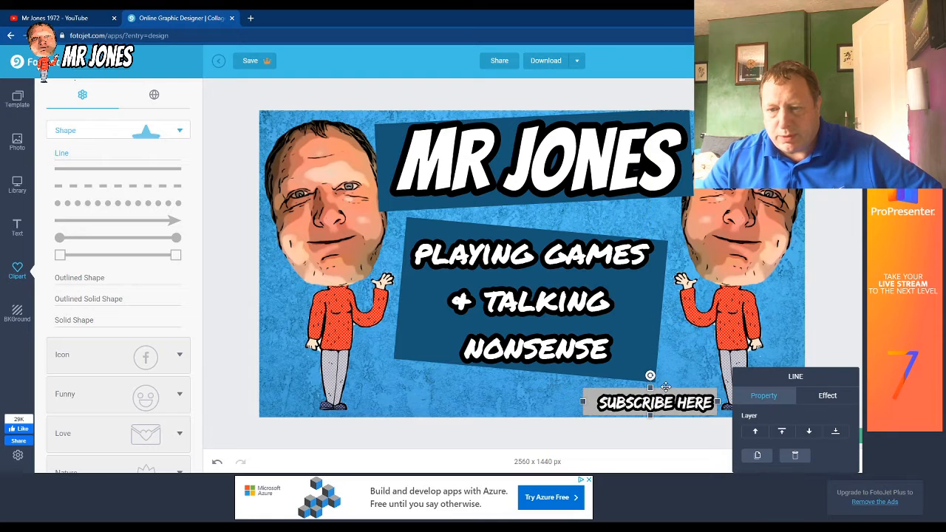
pyautogui.moveTo(717, 401); pyautogui.dragTo(721, 401)
pyautogui.moveTo(582, 401); pyautogui.dragTo(587, 402)
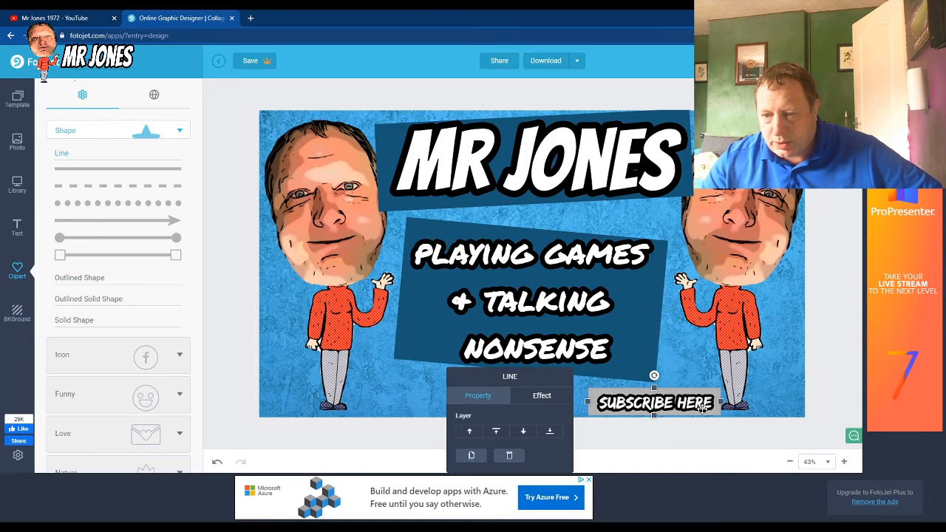
pyautogui.moveTo(720, 402); pyautogui.dragTo(721, 401)
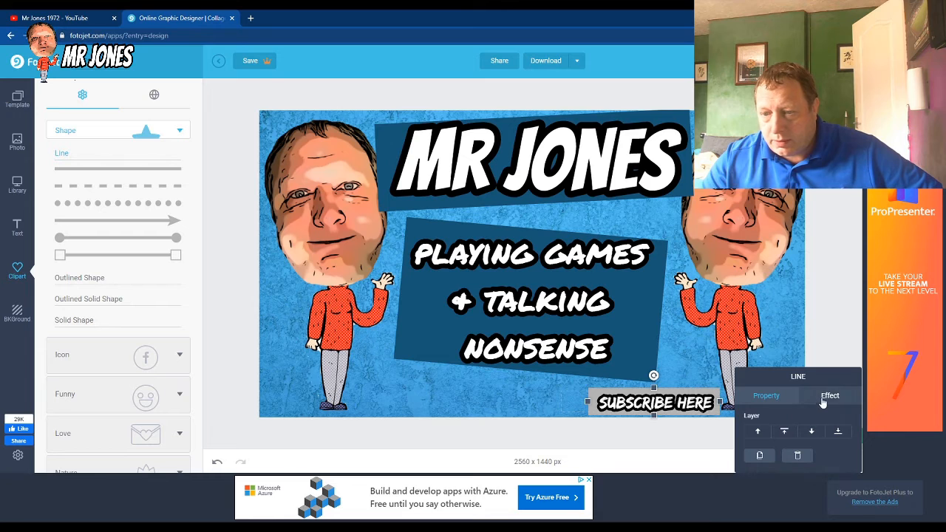
# - Colour the block behind "subscribe here" dark blue and tilt it slightly counterclockwise
pyautogui.click(824, 397)
pyautogui.click(780, 448)
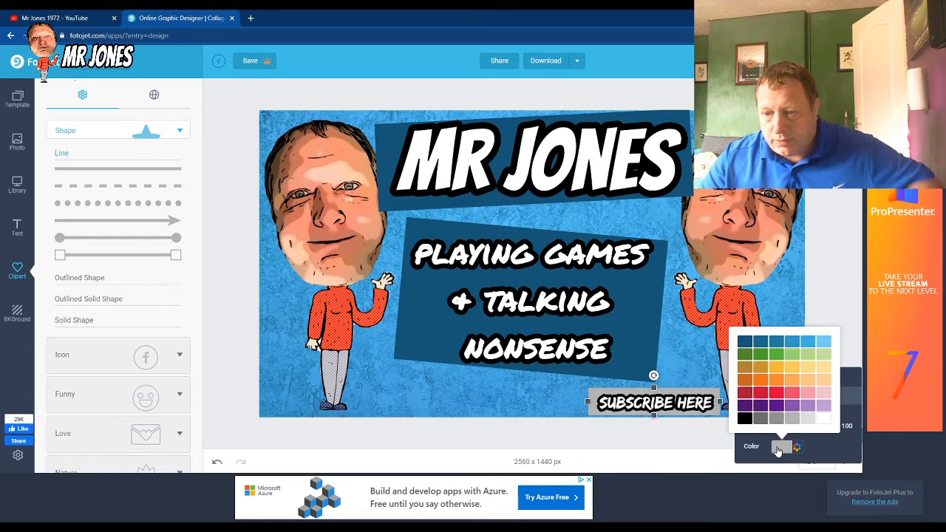
pyautogui.click(745, 343)
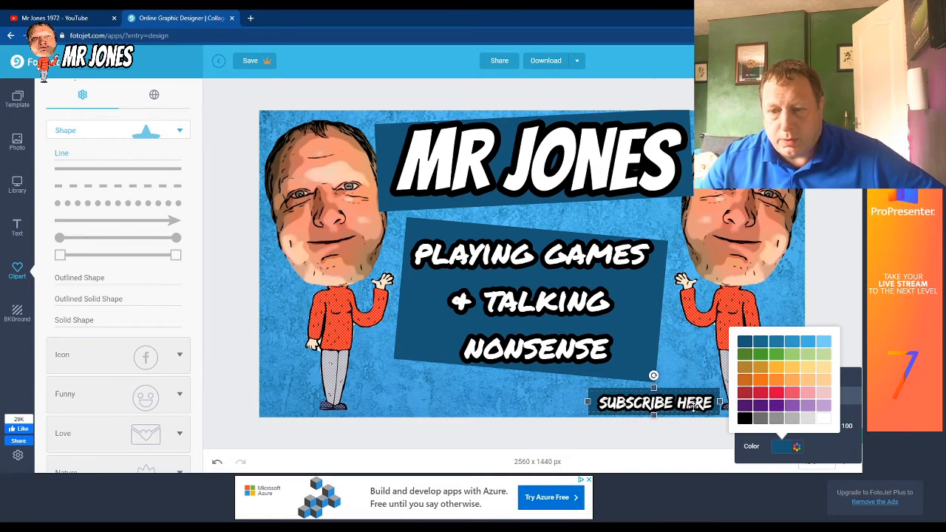
pyautogui.click(653, 376)
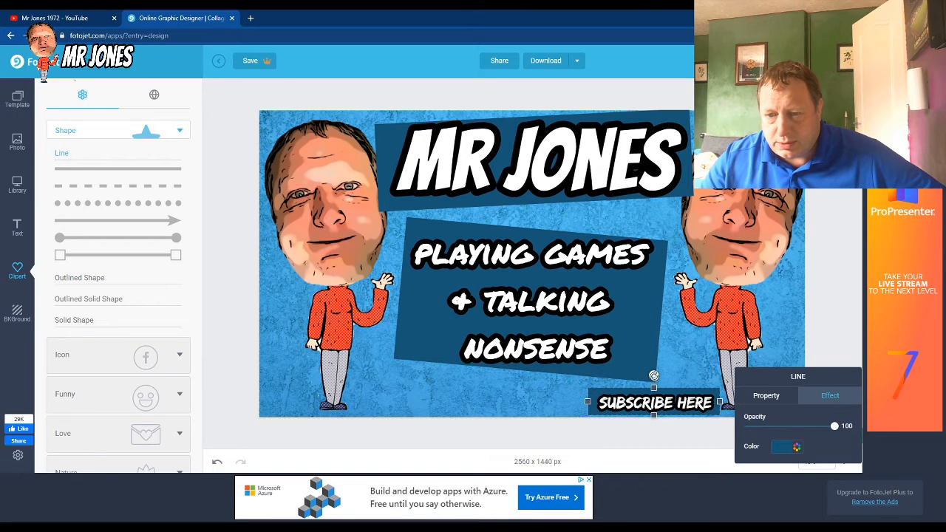
pyautogui.moveTo(649, 377); pyautogui.dragTo(652, 376)
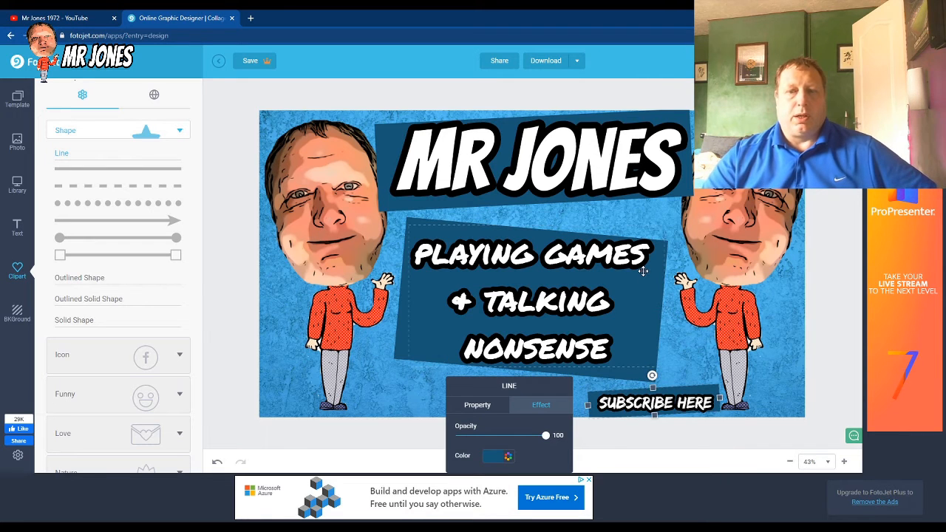
pyautogui.click(339, 96)
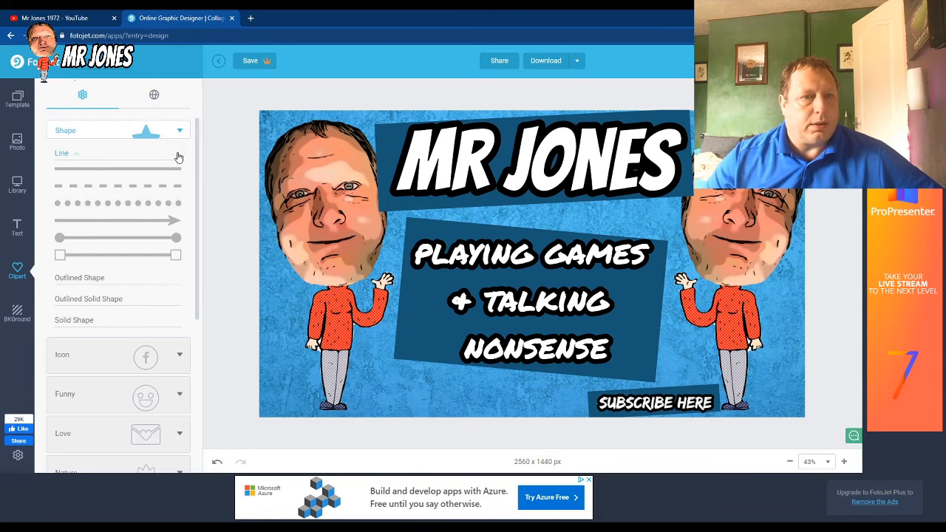
# - Add the arrow made of dots from the Embellishment clipart to the design
pyautogui.click(67, 132)
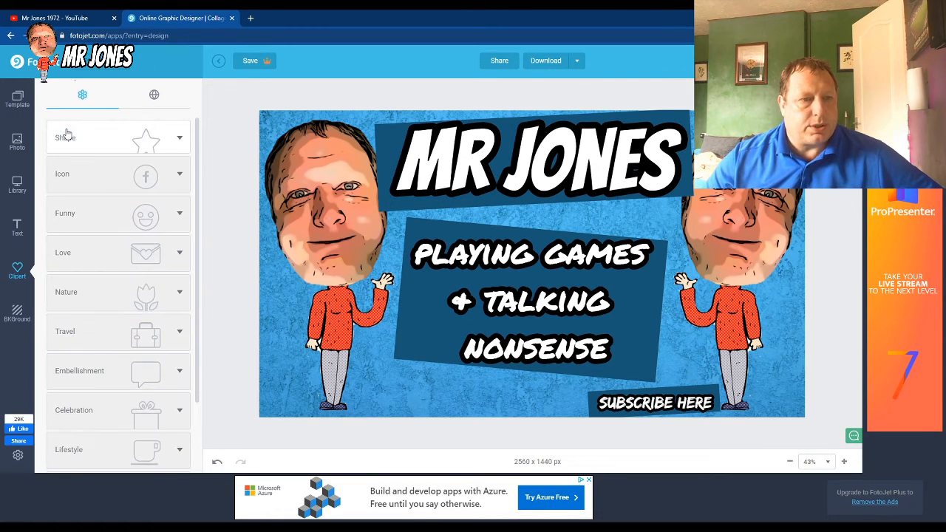
pyautogui.scroll(-2, 116, 214)
pyautogui.scroll(2, 116, 220)
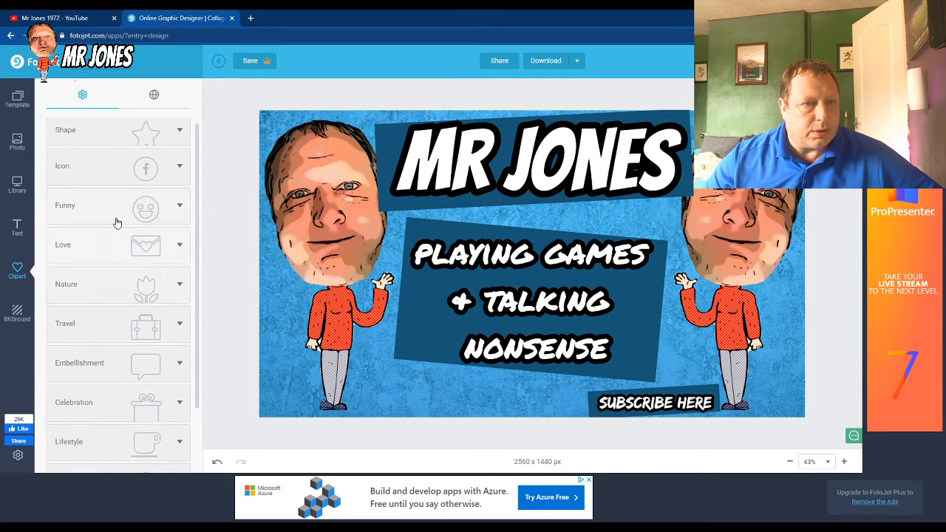
pyautogui.click(170, 140)
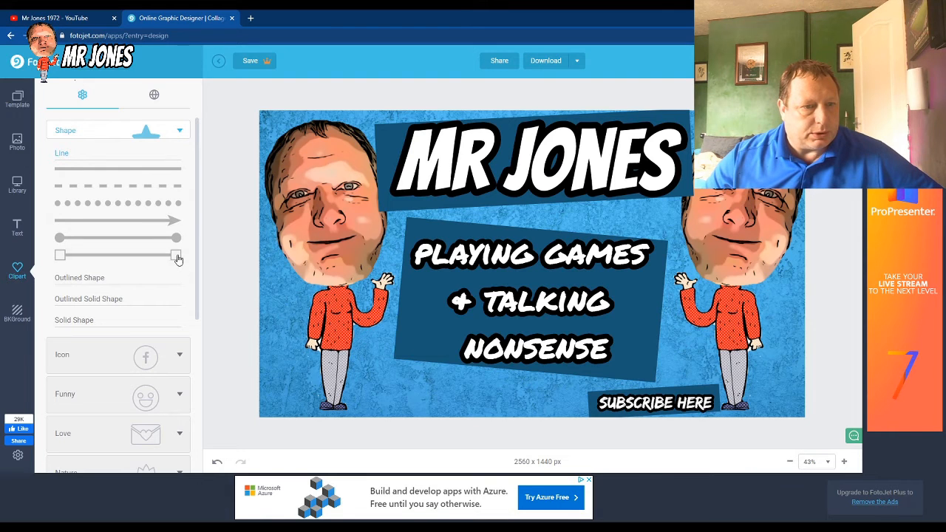
pyautogui.scroll(-3, 130, 277)
pyautogui.scroll(3, 131, 277)
pyautogui.scroll(1, 132, 277)
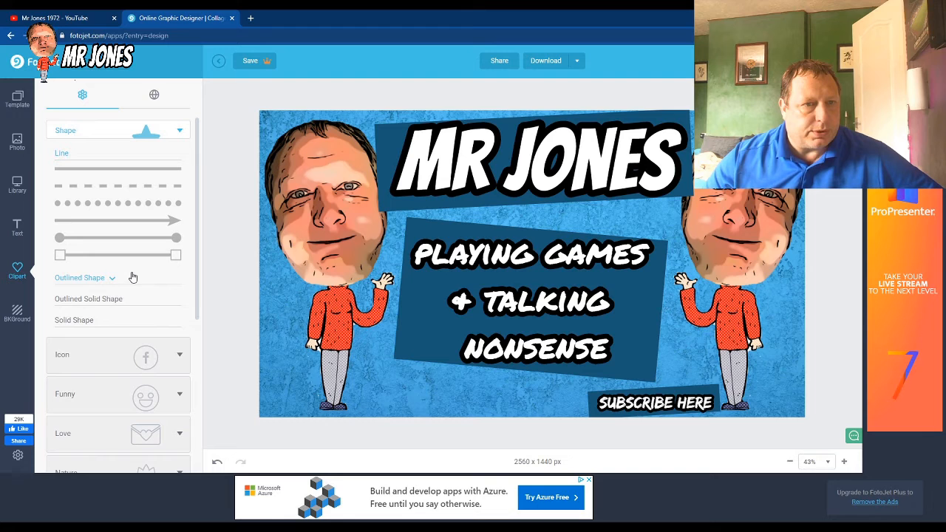
pyautogui.click(70, 133)
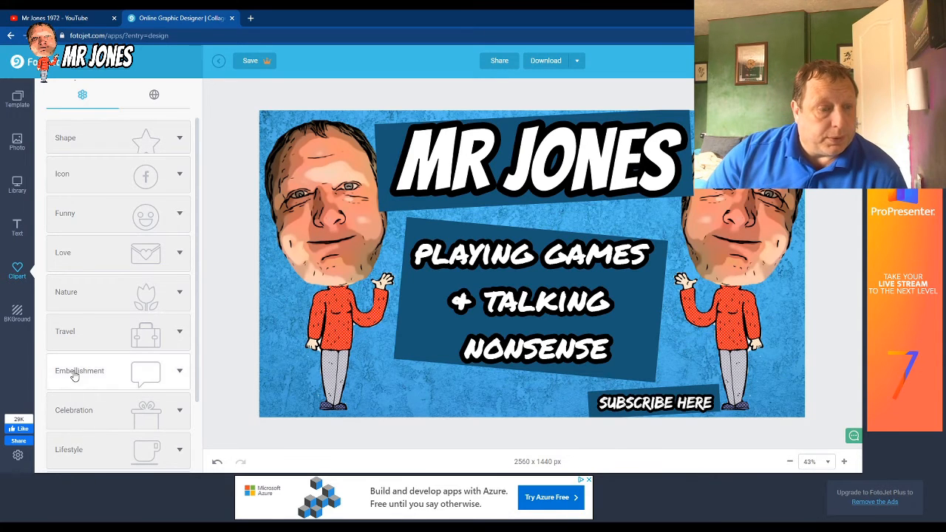
pyautogui.scroll(-1, 83, 369)
pyautogui.scroll(1, 99, 329)
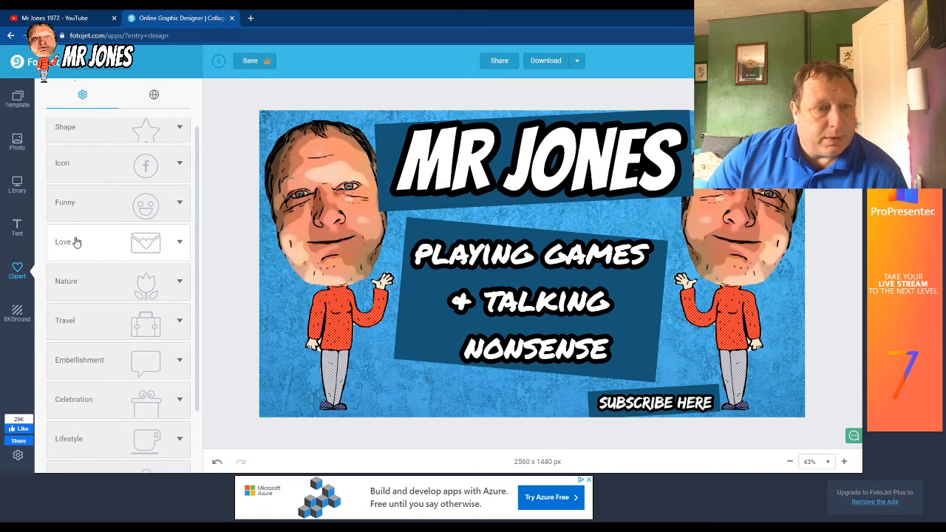
pyautogui.click(74, 367)
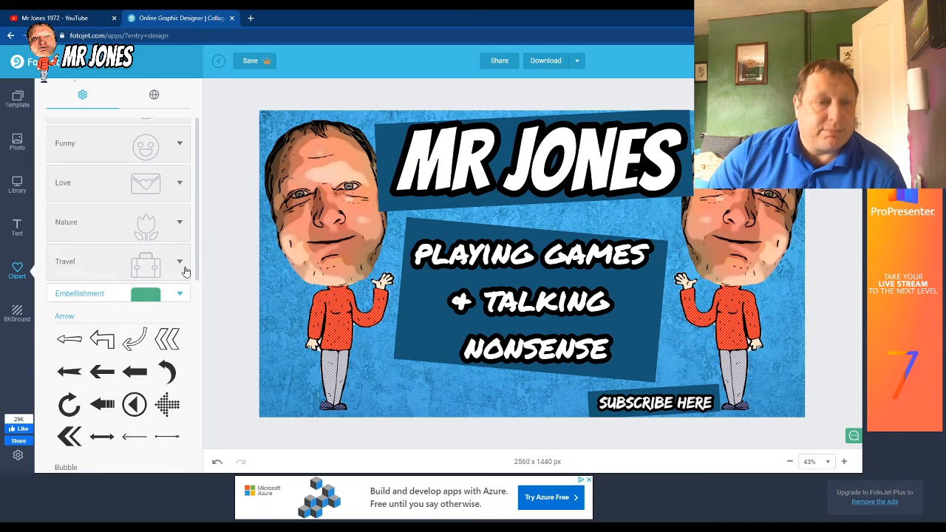
pyautogui.moveTo(196, 257); pyautogui.dragTo(199, 341)
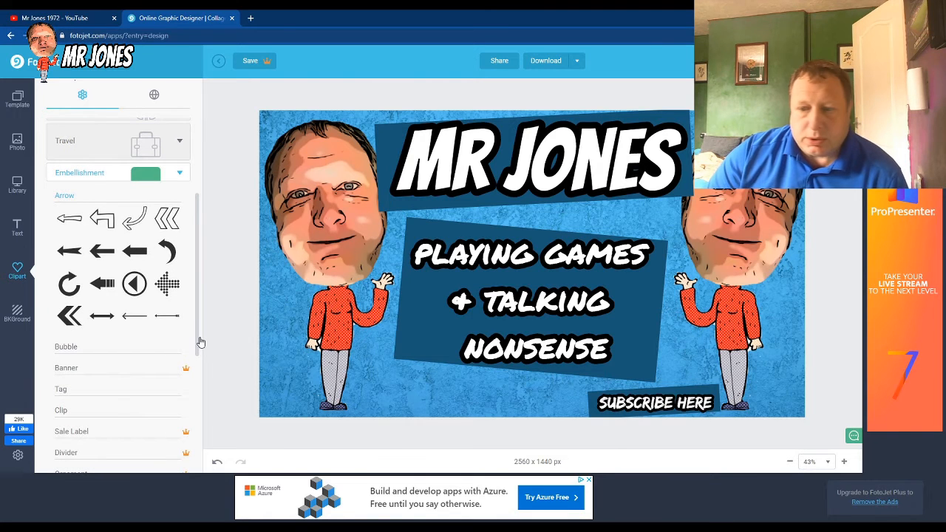
pyautogui.click(167, 283)
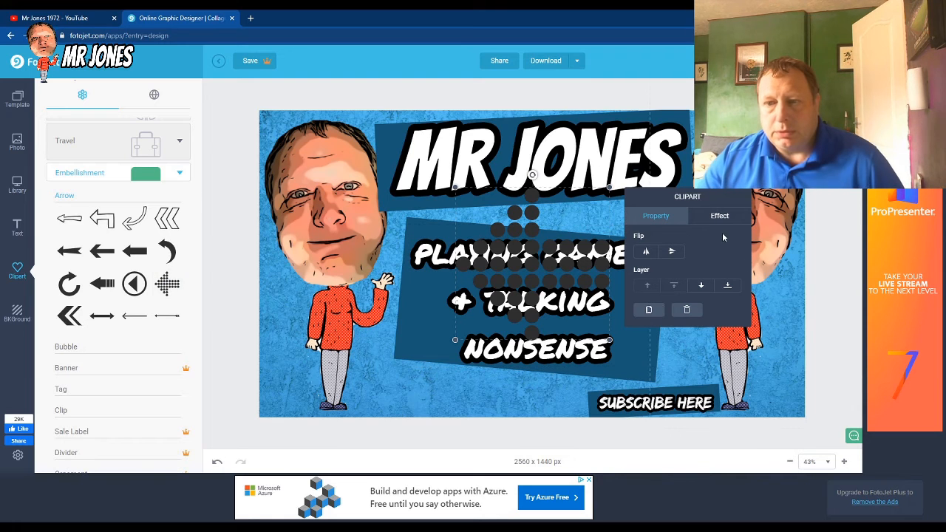
# - Colour the dotted arrow white
pyautogui.click(721, 218)
pyautogui.click(671, 268)
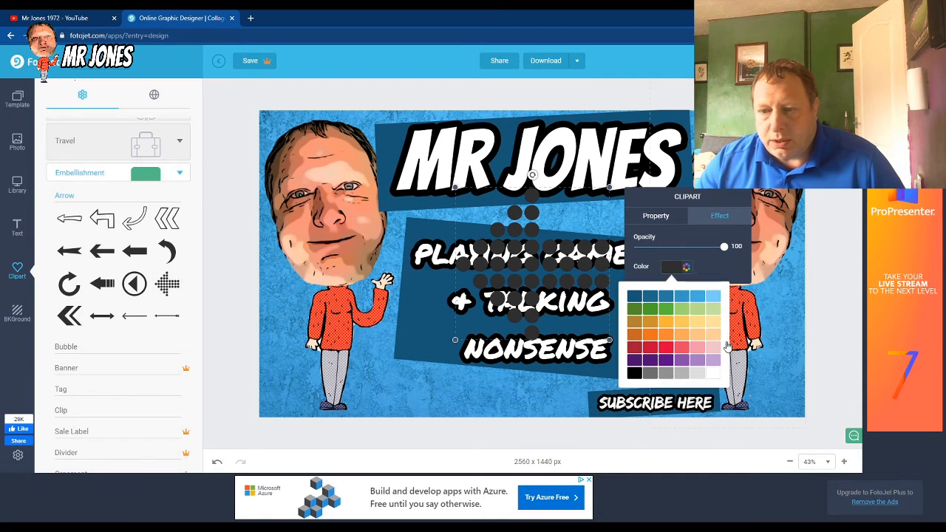
pyautogui.click(714, 375)
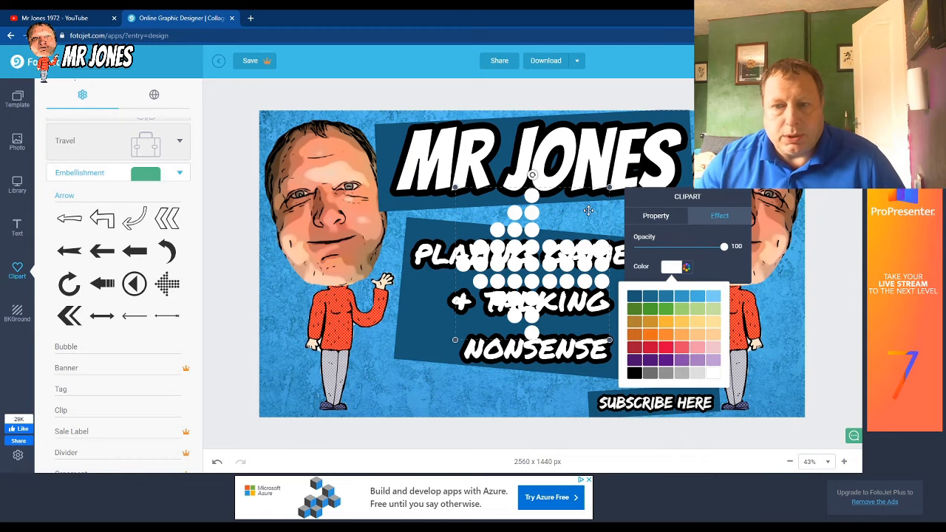
pyautogui.click(401, 409)
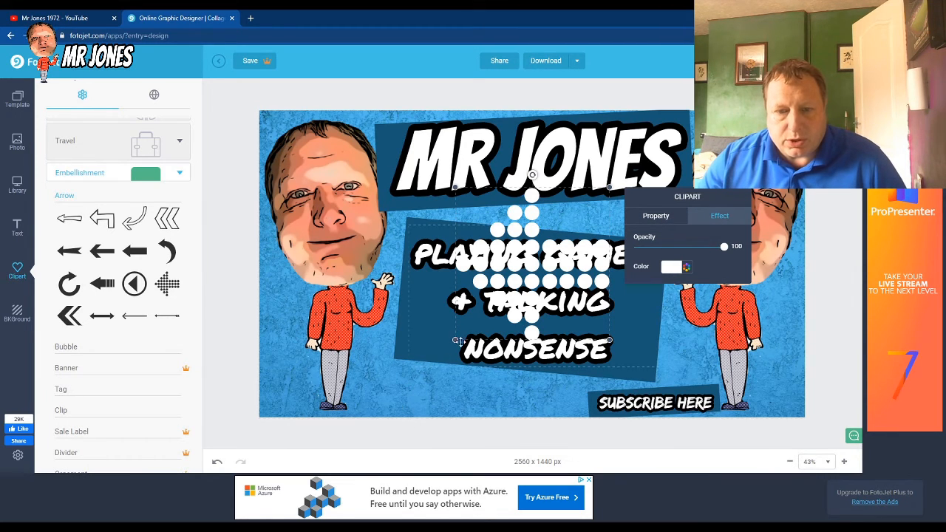
# - Shrink the dotted arrow, rotate it to point right, and place it just right of the "subscribe here" block
pyautogui.moveTo(456, 341); pyautogui.dragTo(572, 272)
pyautogui.moveTo(591, 175); pyautogui.dragTo(765, 398)
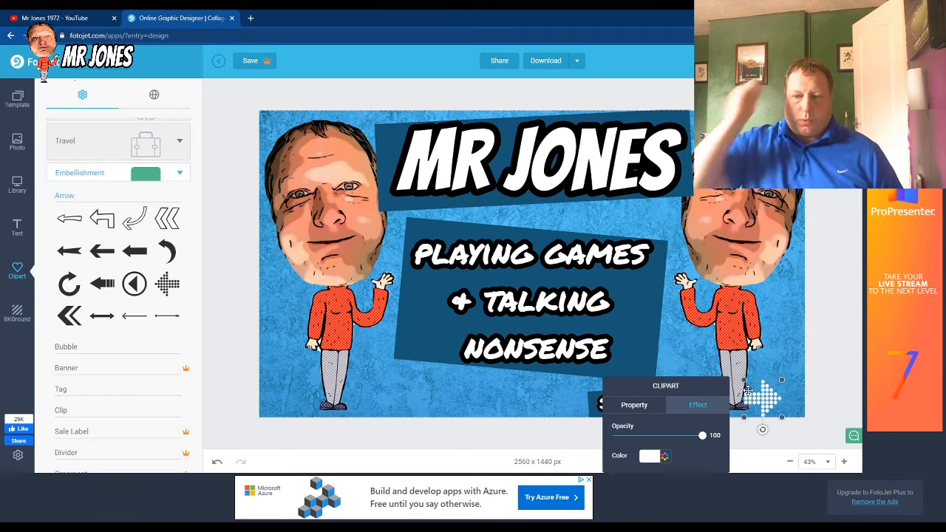
pyautogui.click(836, 370)
pyautogui.moveTo(768, 401)
pyautogui.mouseDown()
pyautogui.moveTo(745, 402)
pyautogui.moveTo(774, 399)
pyautogui.moveTo(757, 403)
pyautogui.mouseUp()
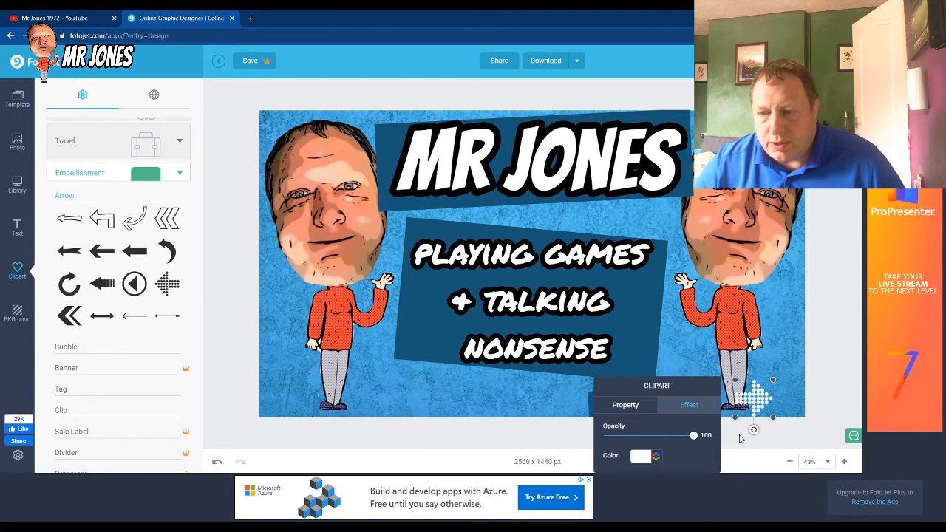
pyautogui.click(825, 331)
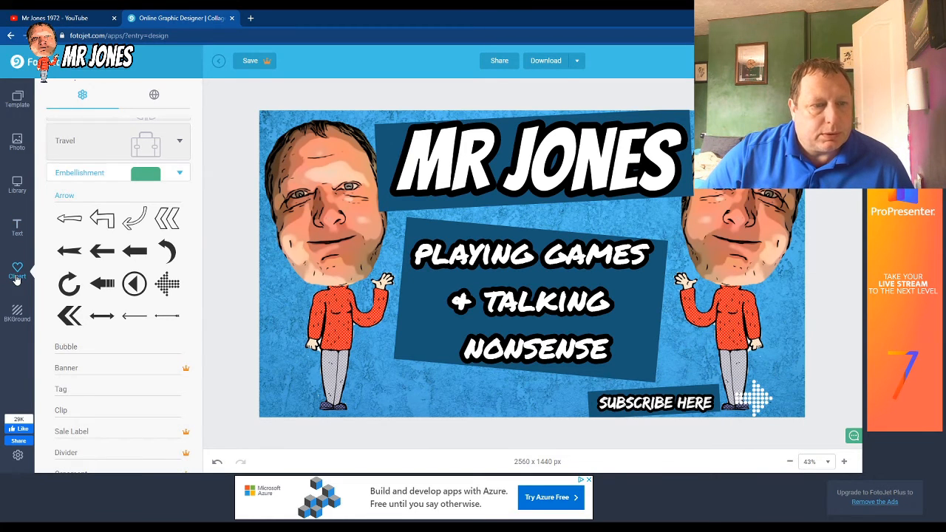
# - Add a plain solid line and shape it into a small, nearly square block over the dotted arrow
pyautogui.click(154, 94)
pyautogui.click(82, 94)
pyautogui.scroll(3, 182, 219)
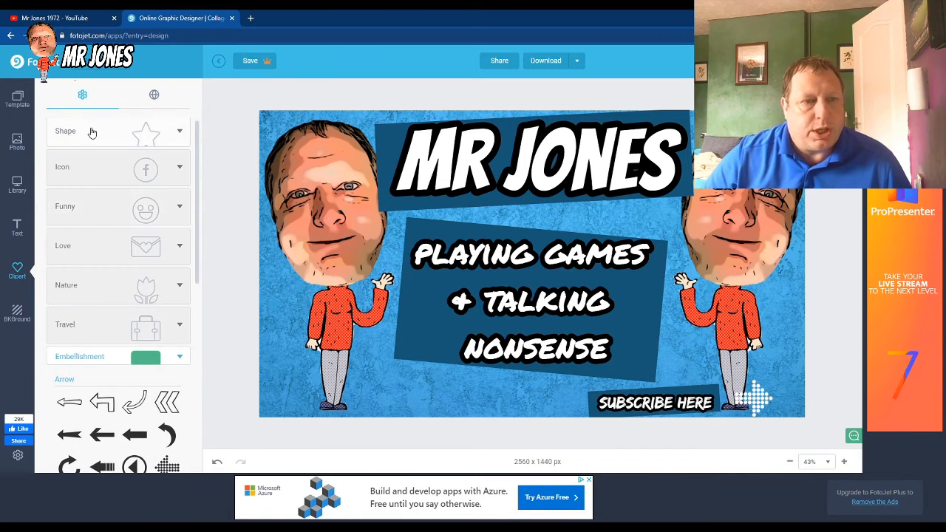
pyautogui.click(91, 131)
pyautogui.click(133, 139)
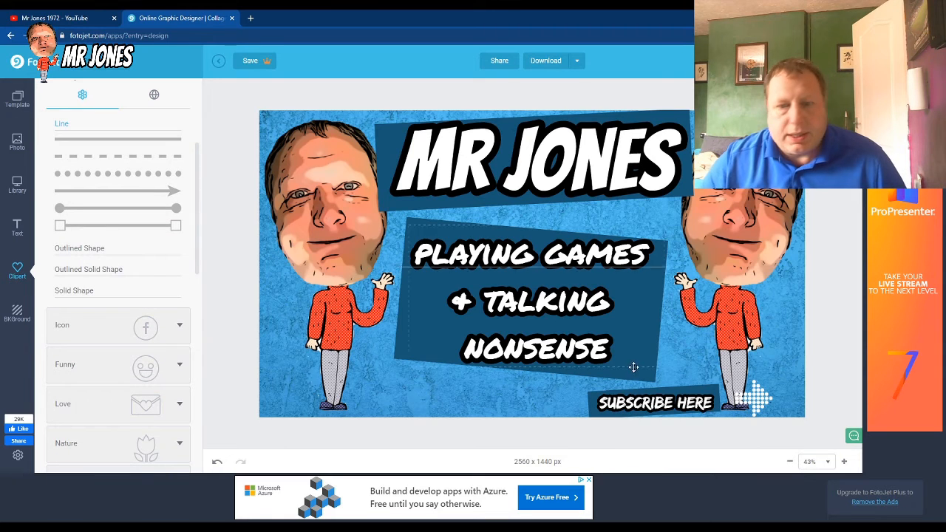
pyautogui.moveTo(532, 264); pyautogui.dragTo(532, 302)
pyautogui.moveTo(667, 281); pyautogui.dragTo(760, 396)
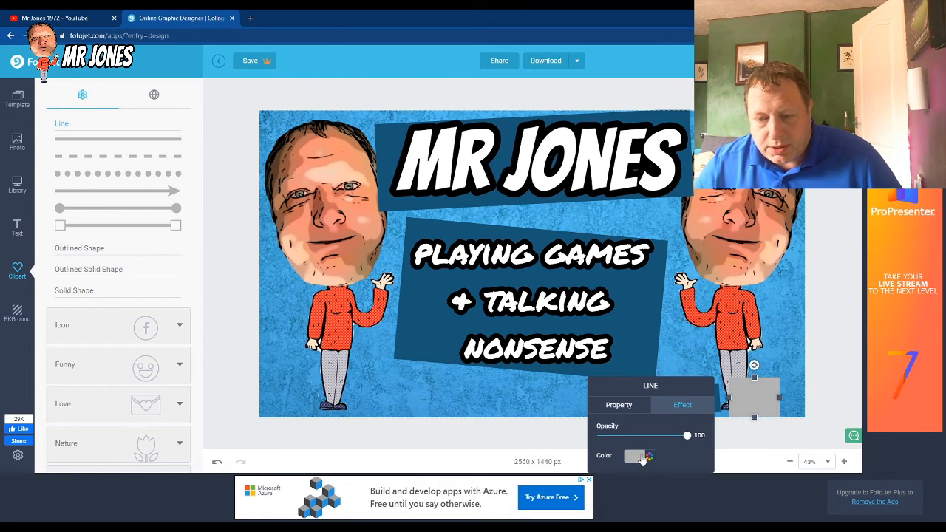
# - Colour the new block dark blue and send it backward behind the white arrow
pyautogui.click(647, 456)
pyautogui.click(599, 352)
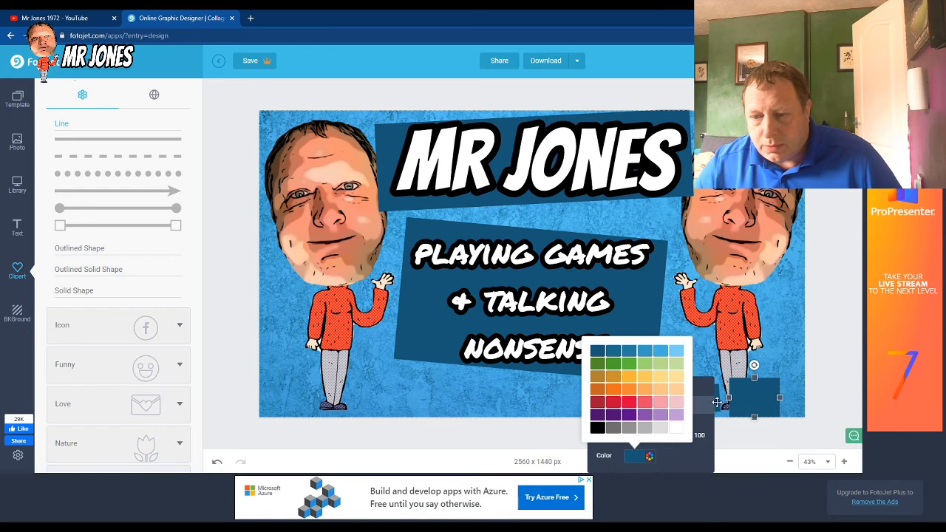
pyautogui.click(704, 458)
pyautogui.click(625, 405)
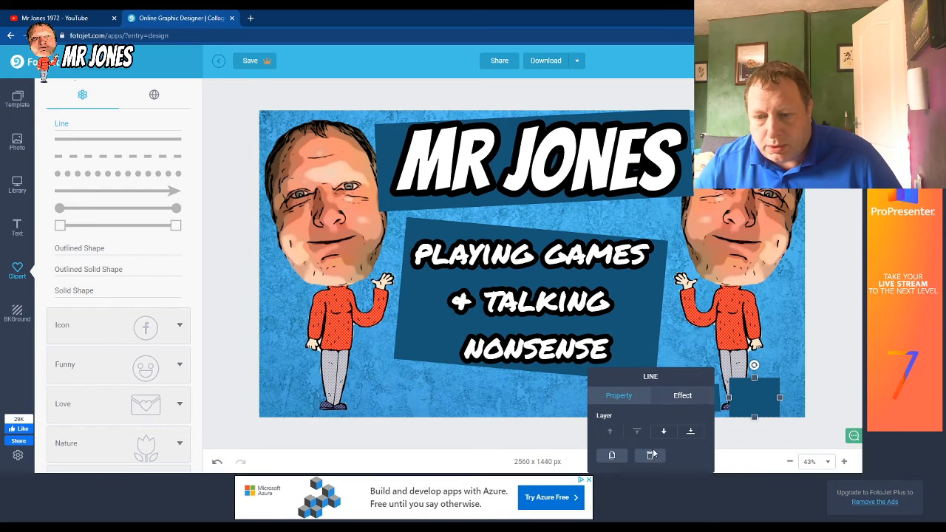
pyautogui.click(664, 431)
pyautogui.click(779, 344)
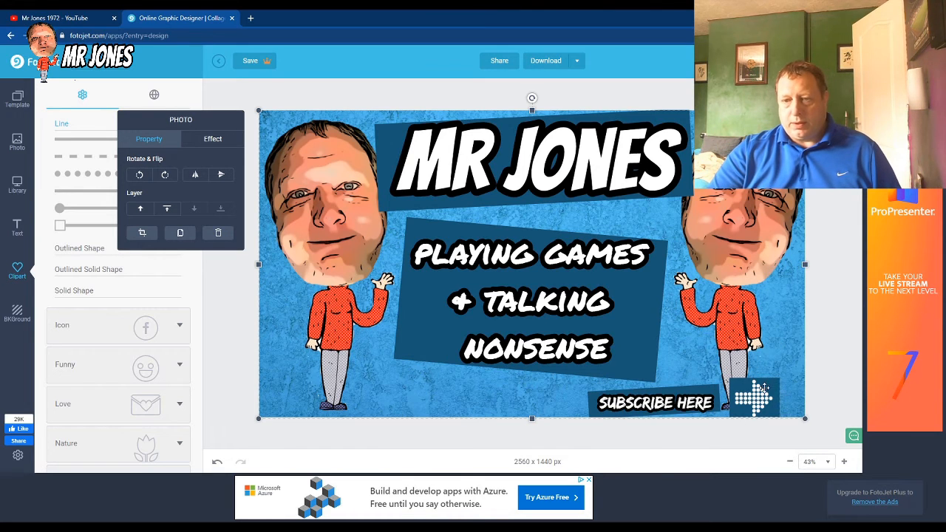
# - Tilt the block behind the arrow slightly clockwise
pyautogui.click(732, 384)
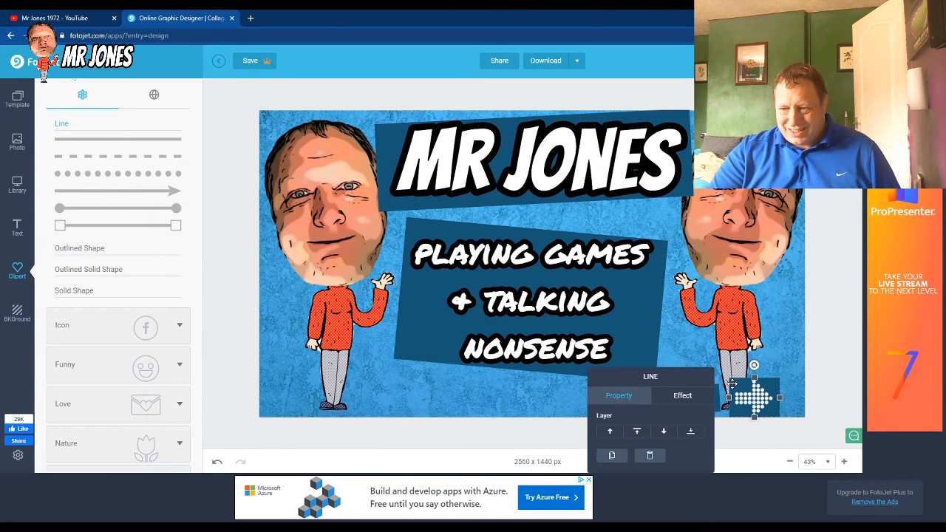
pyautogui.moveTo(754, 365); pyautogui.dragTo(763, 367)
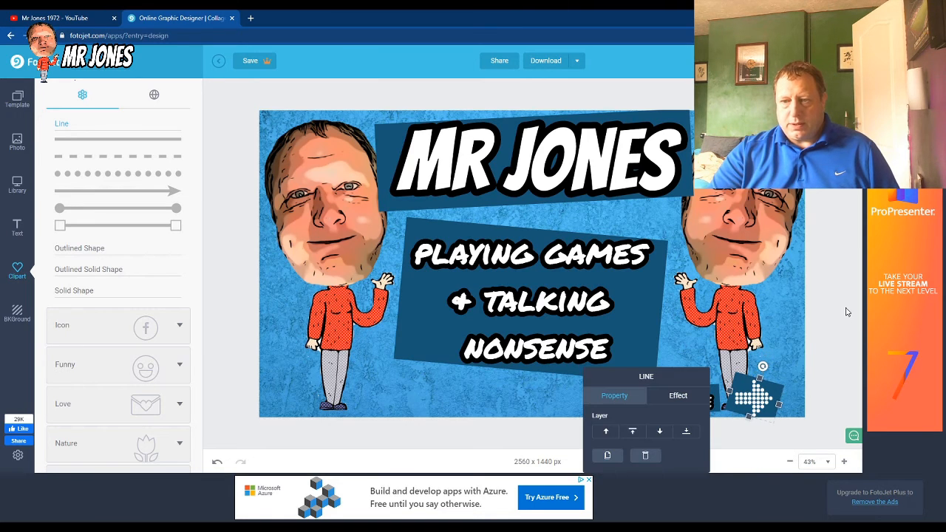
pyautogui.click(819, 305)
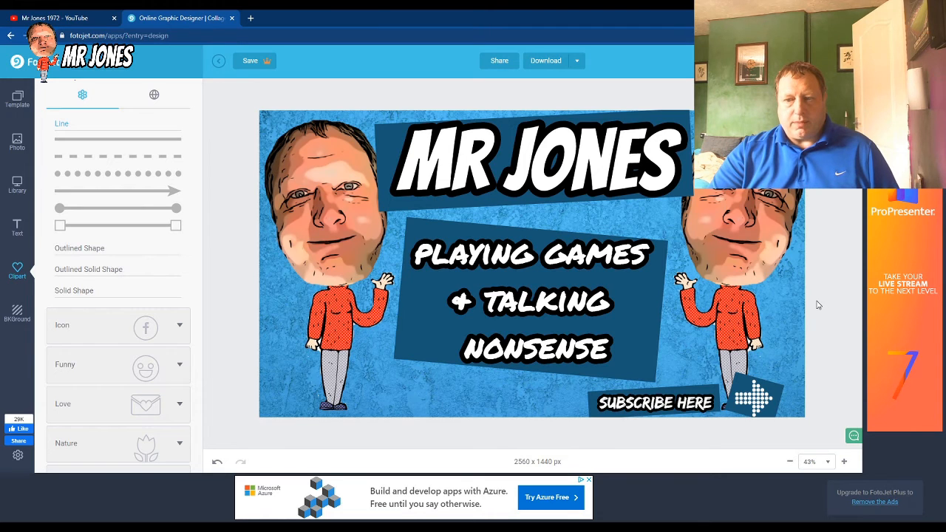